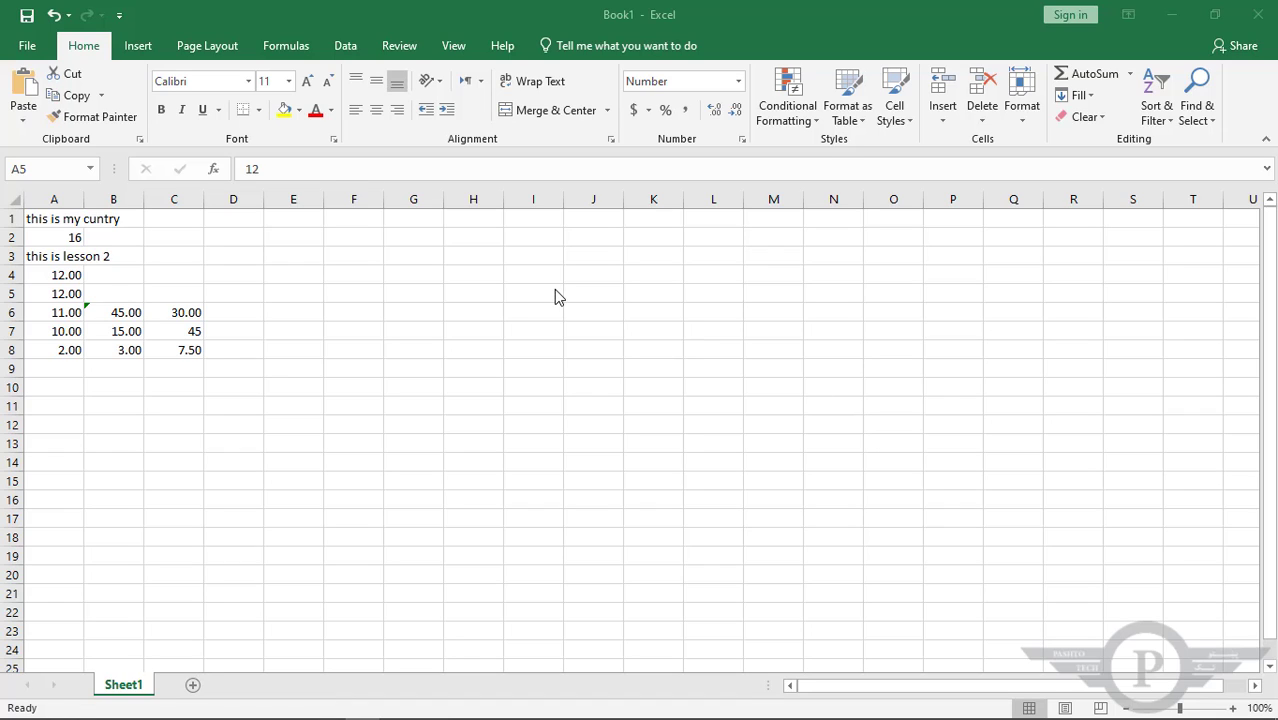
# Copy cell A4 and paste it into cell H4
pyautogui.click(65, 274)
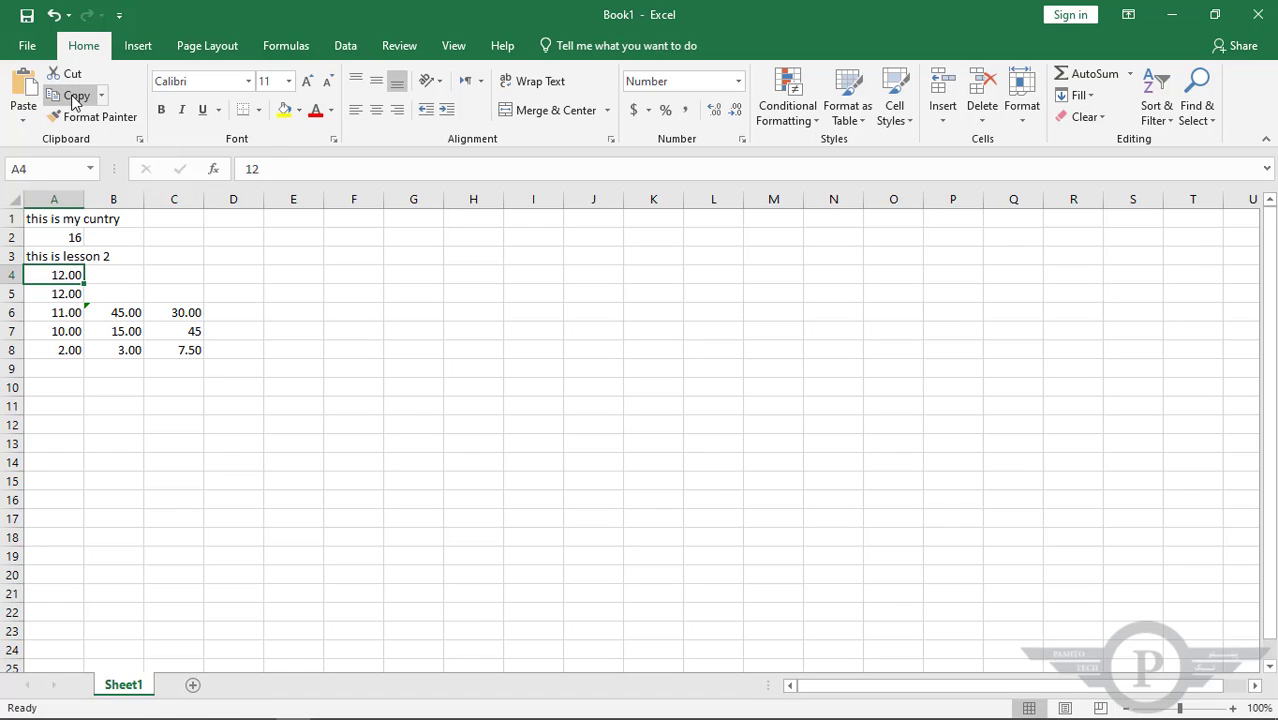
pyautogui.click(72, 96)
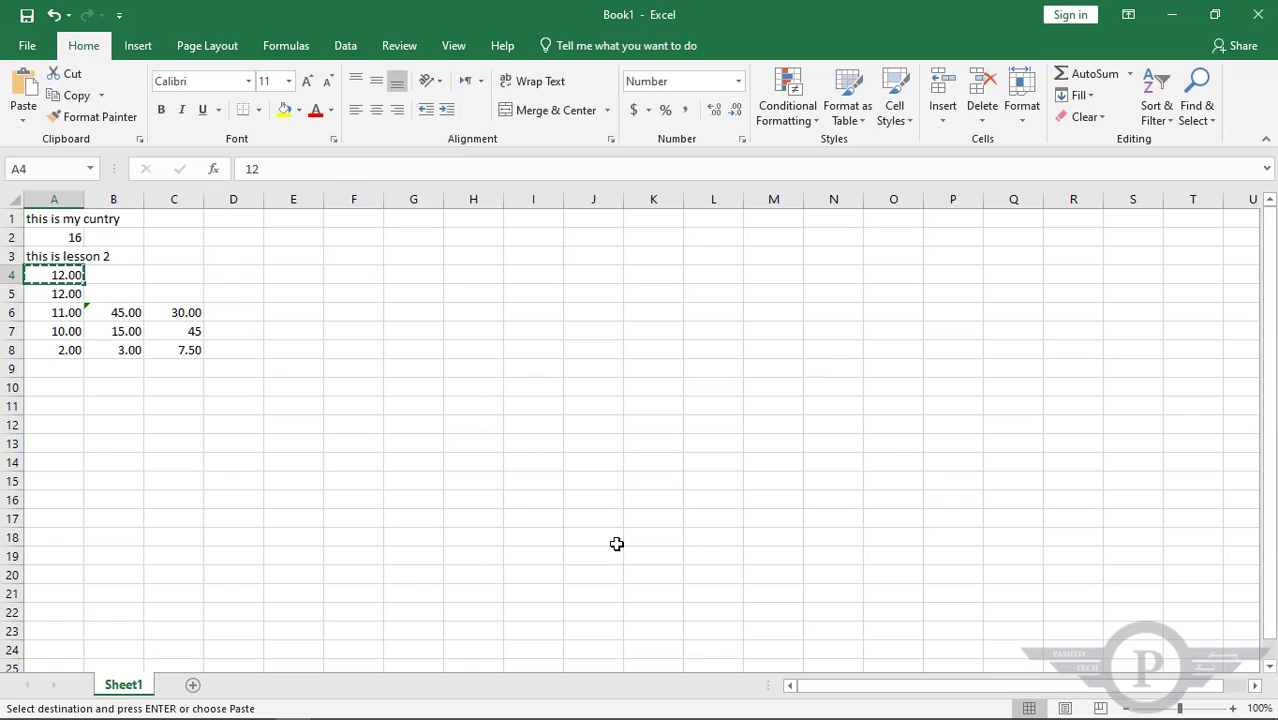
pyautogui.click(469, 277)
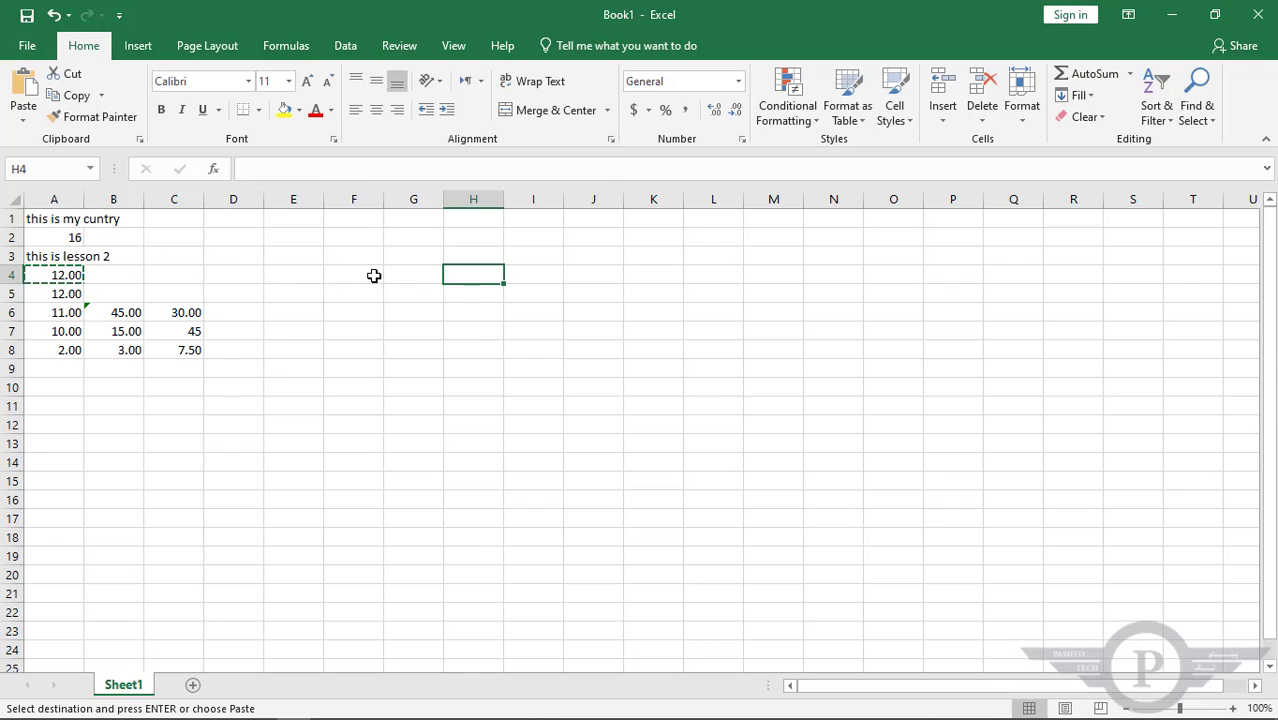
pyautogui.click(24, 90)
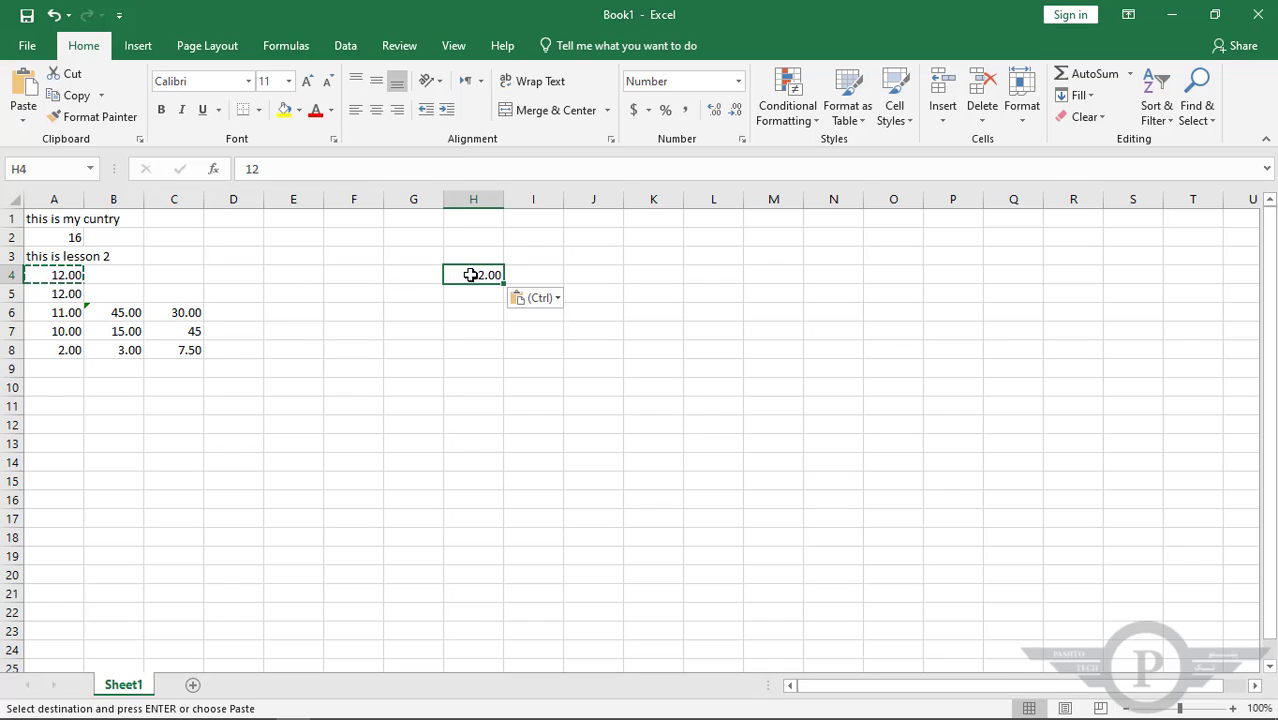
pyautogui.click(682, 84)
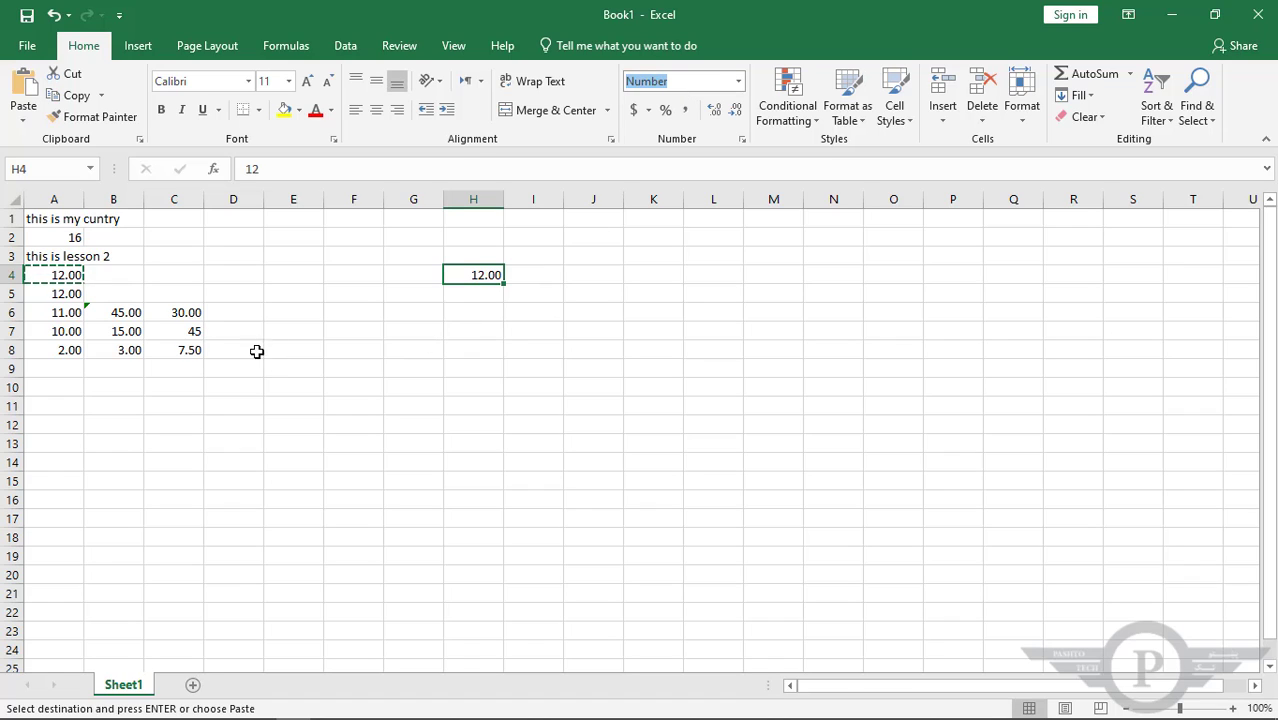
# Paste the copied A4 value into cell H5 using the standard Paste option from the paste choices
pyautogui.click(468, 292)
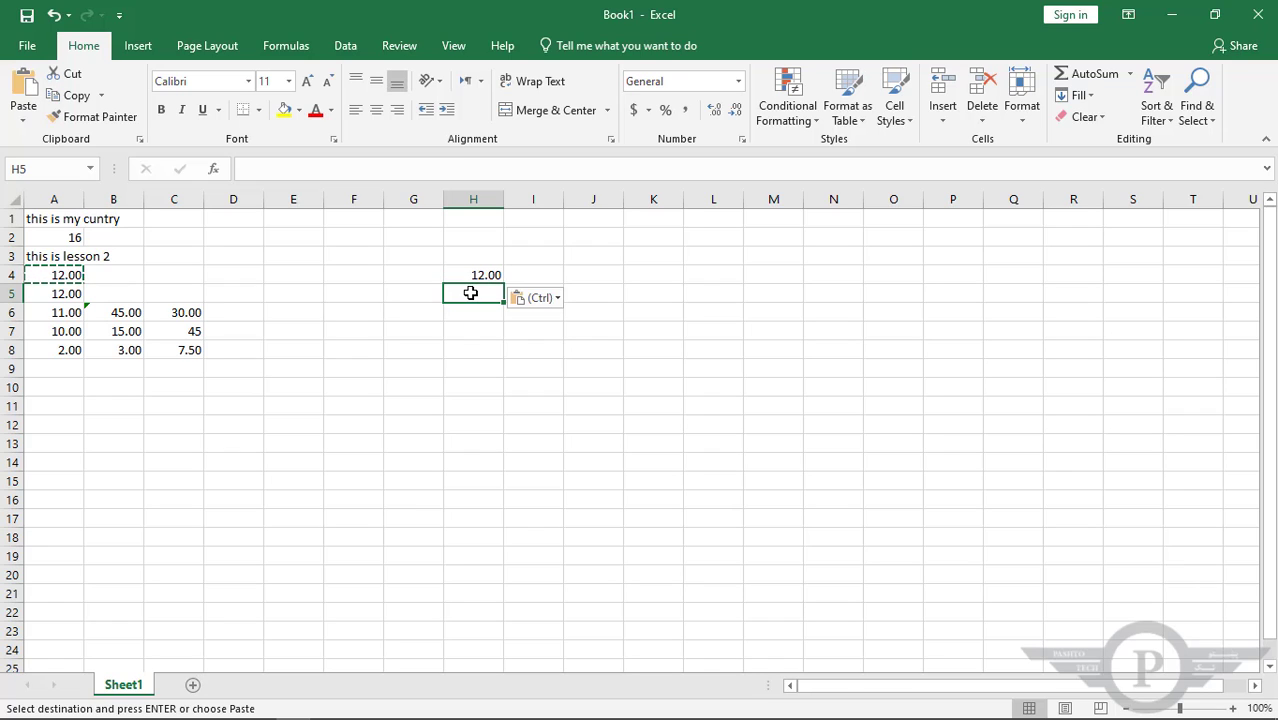
pyautogui.click(23, 124)
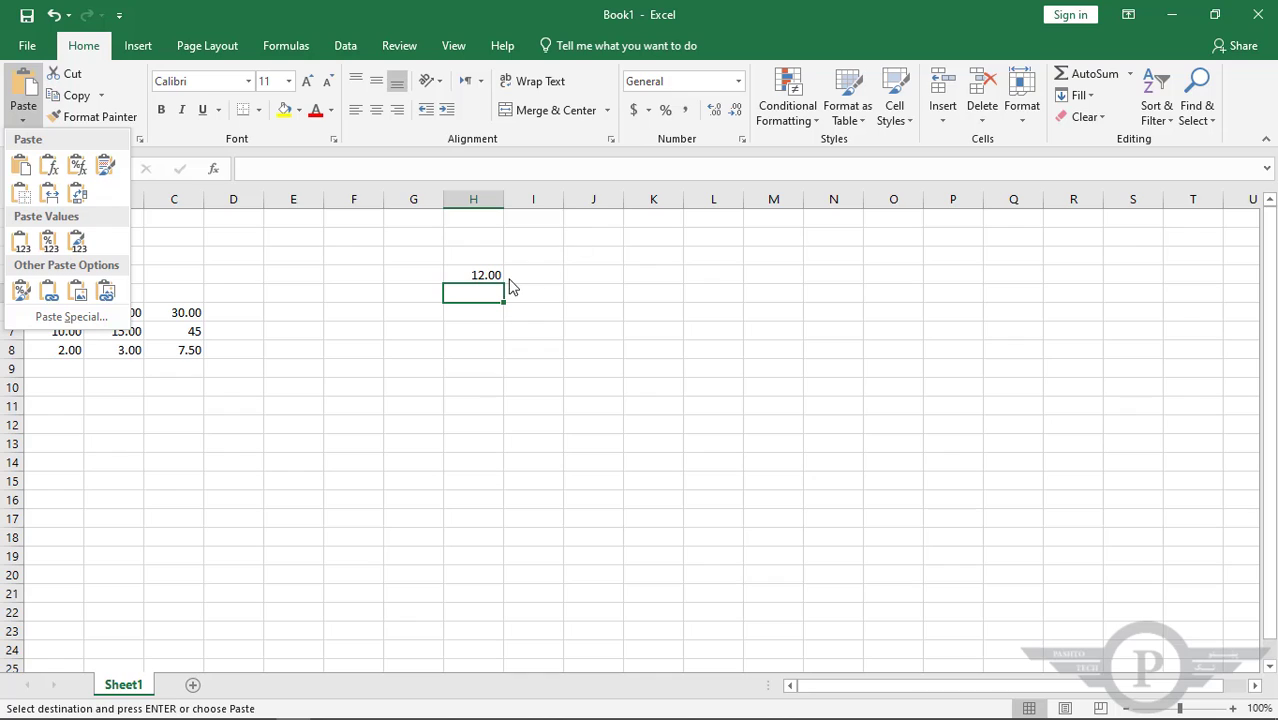
pyautogui.click(21, 170)
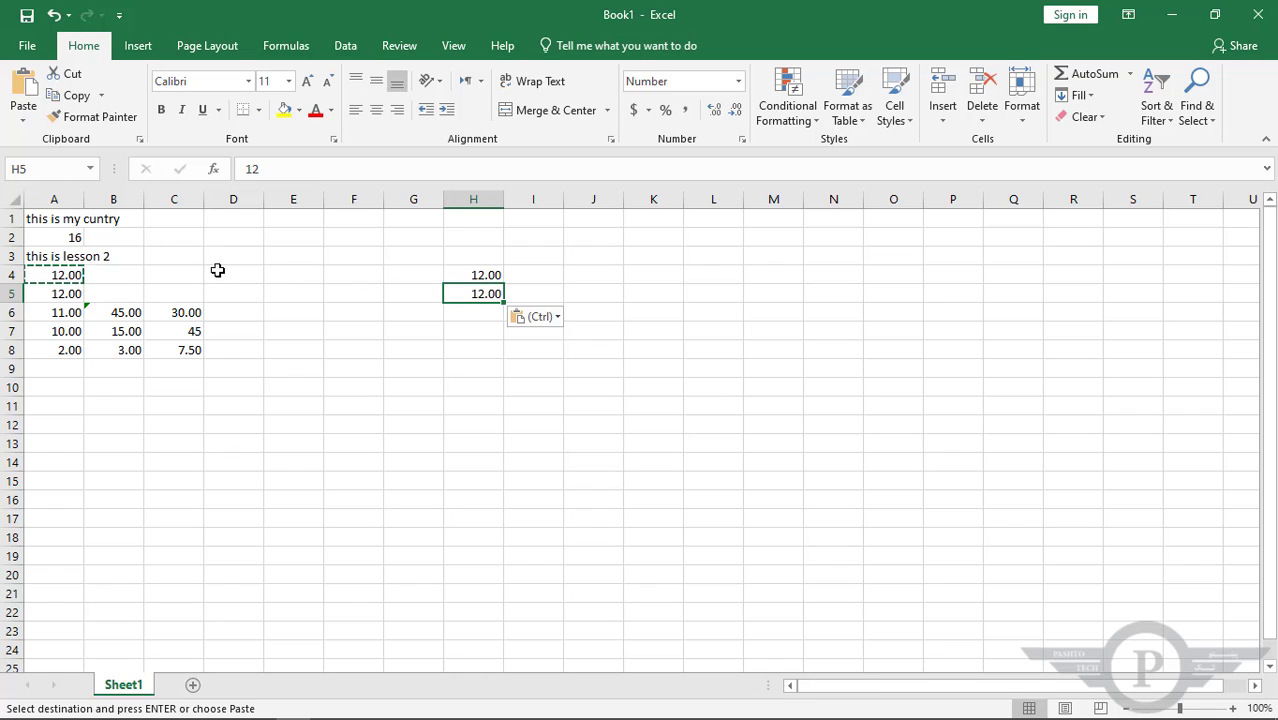
pyautogui.click(23, 120)
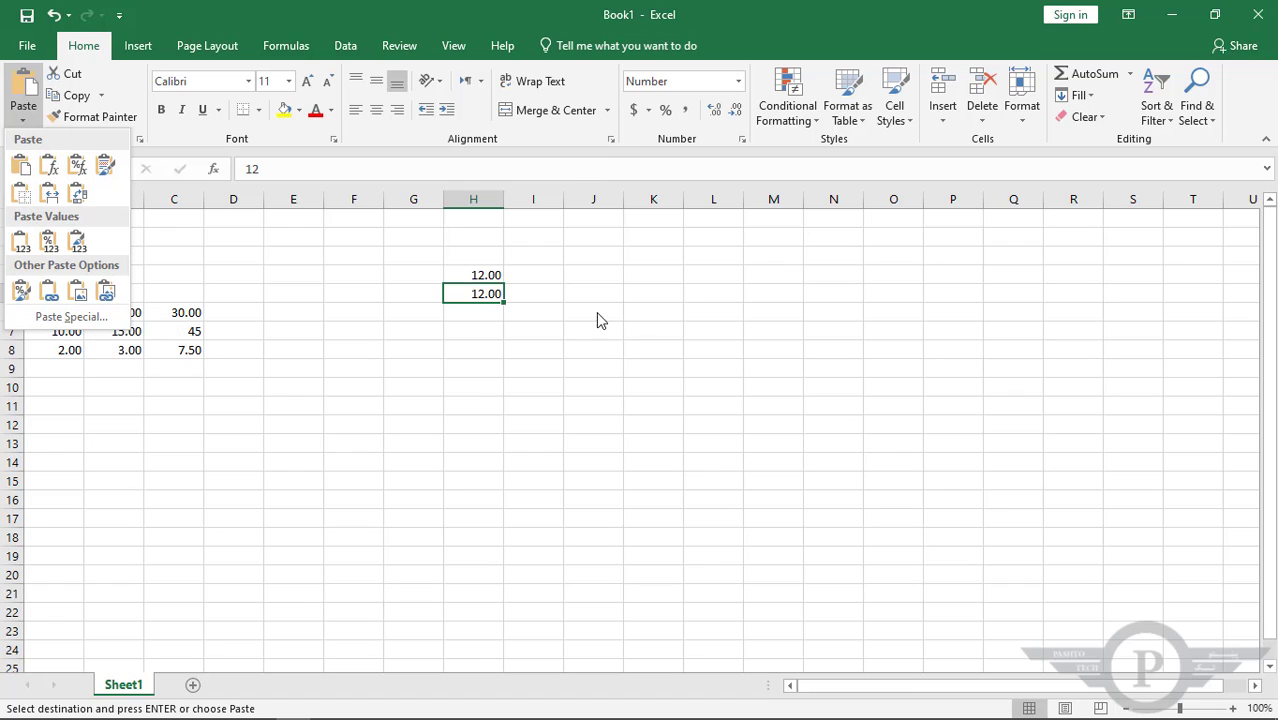
pyautogui.click(490, 298)
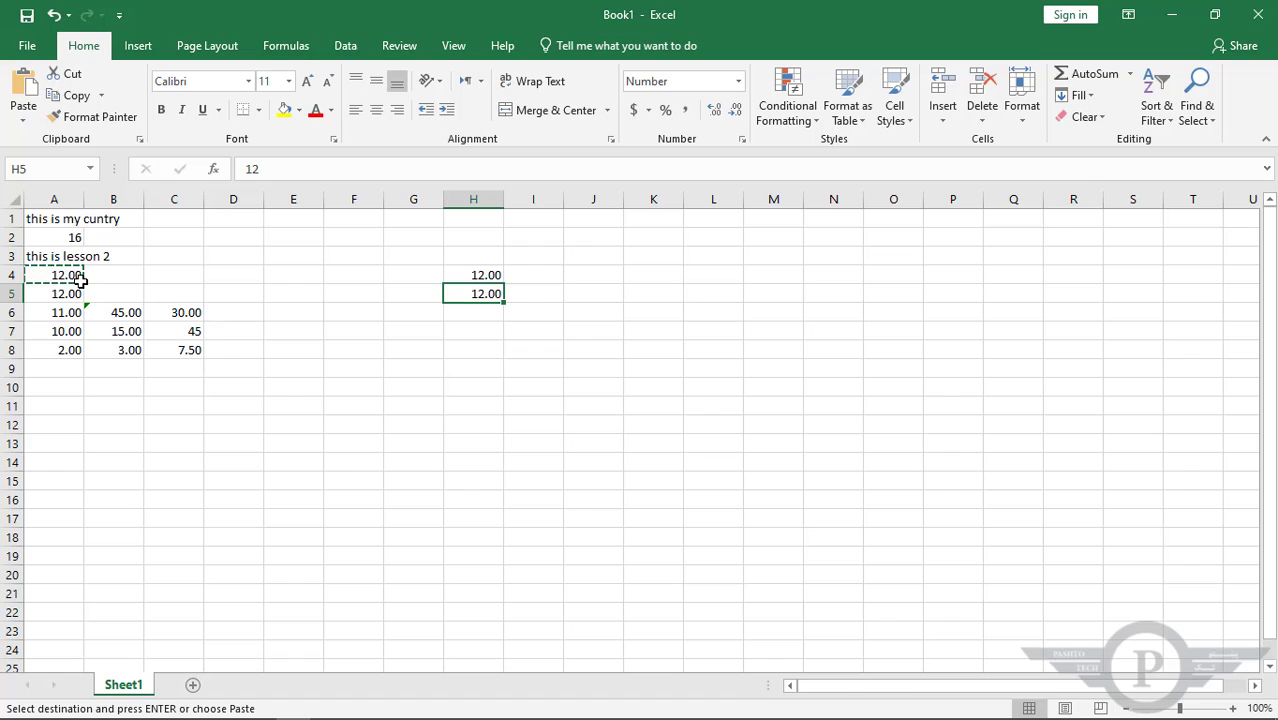
# Copy the range A4:A7 and paste it into column E starting at cell E4
pyautogui.moveTo(475, 272); pyautogui.dragTo(480, 292)
pyautogui.hotkey('ctrl', 'v')
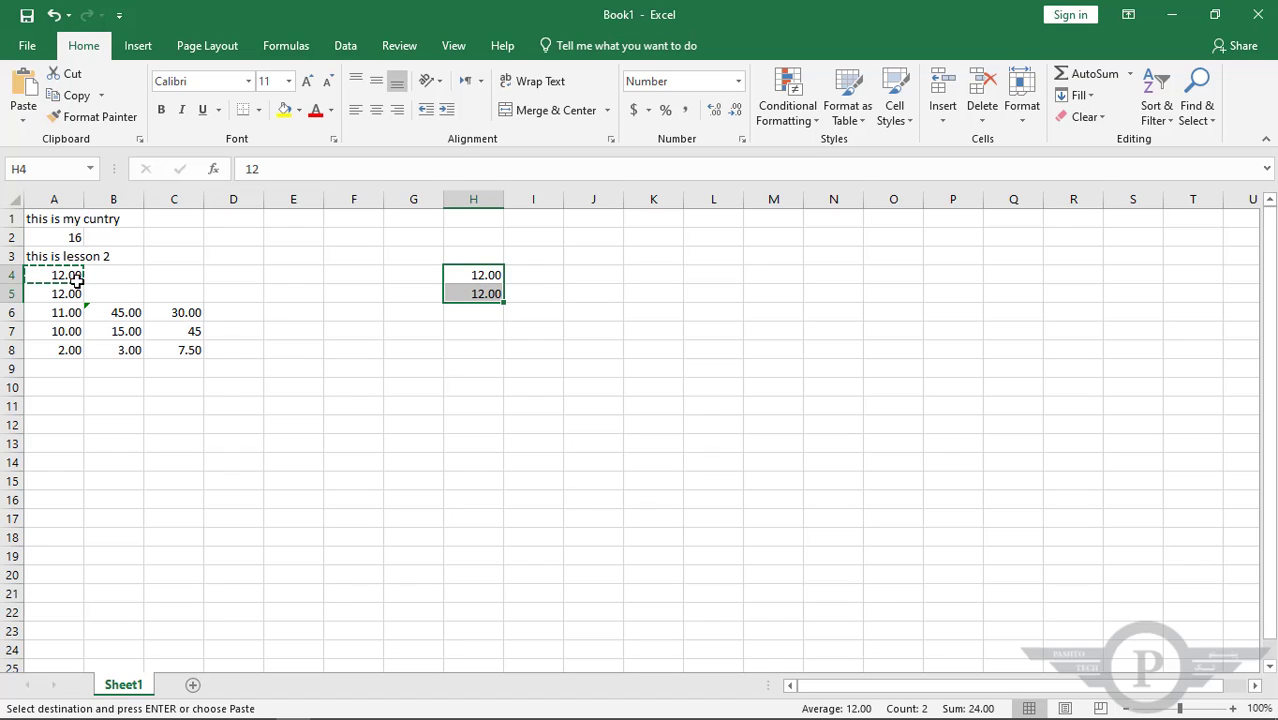
pyautogui.moveTo(70, 272); pyautogui.dragTo(65, 331)
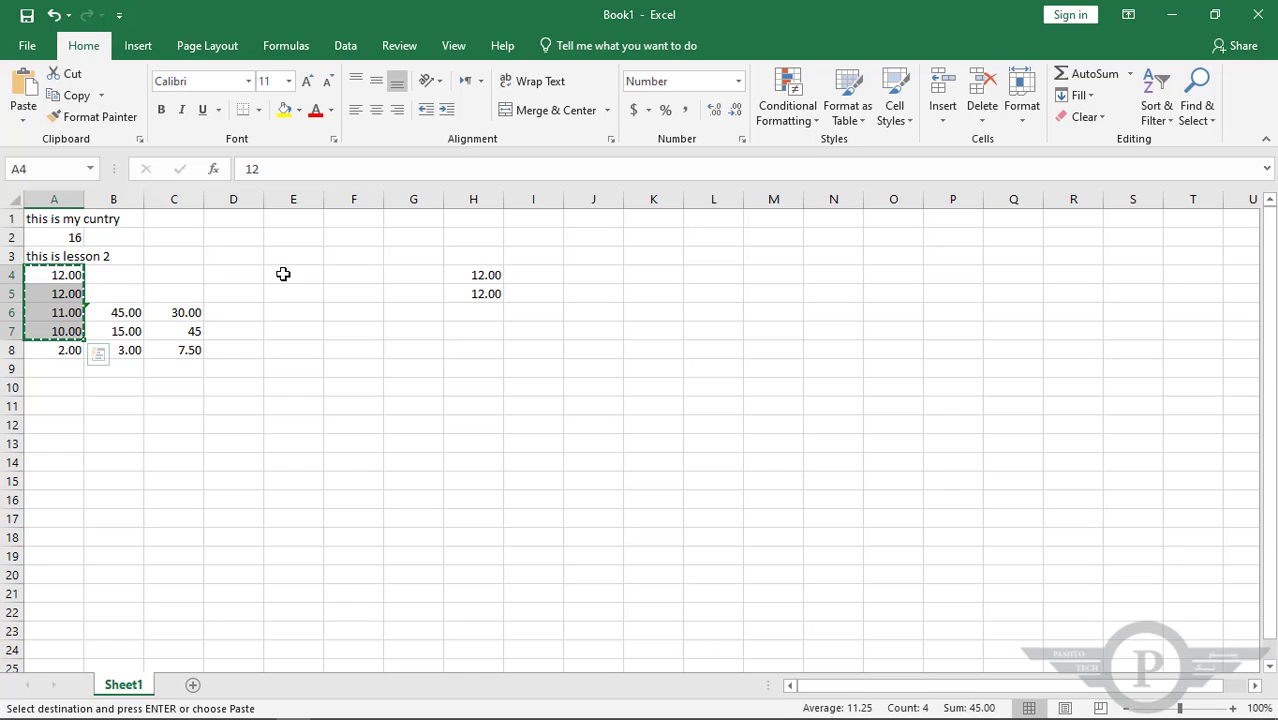
pyautogui.click(283, 274)
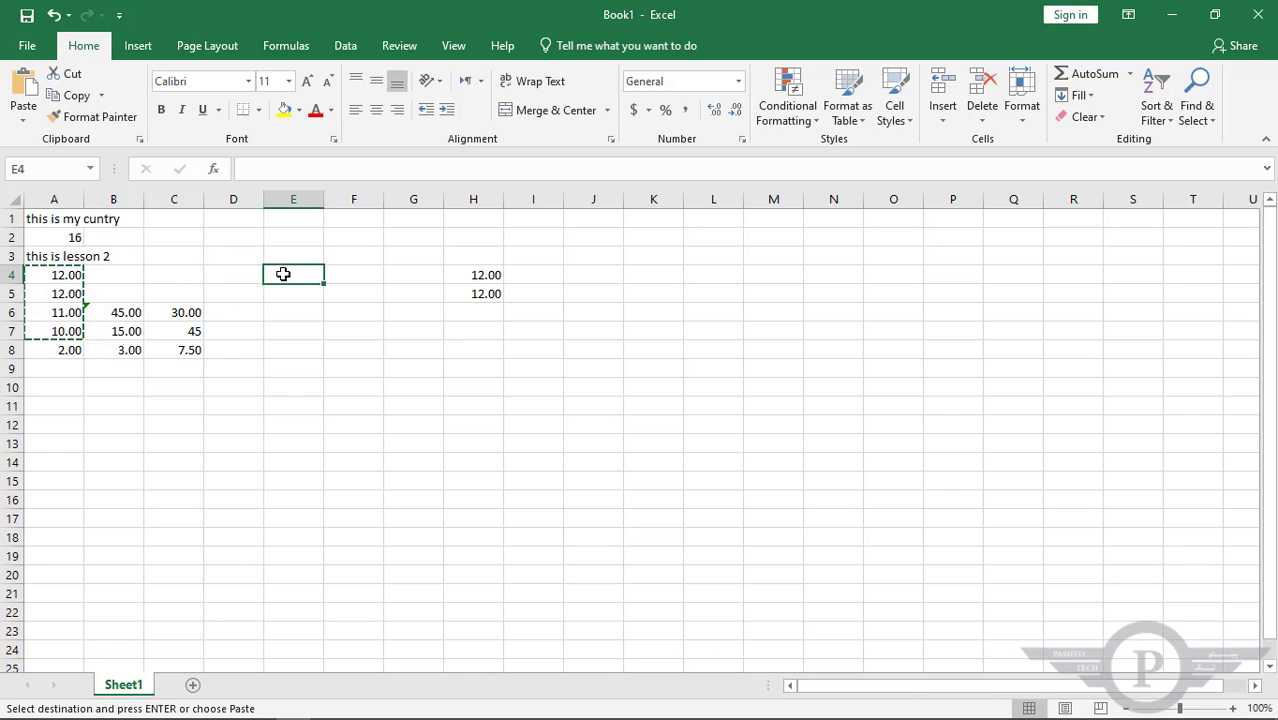
pyautogui.click(22, 88)
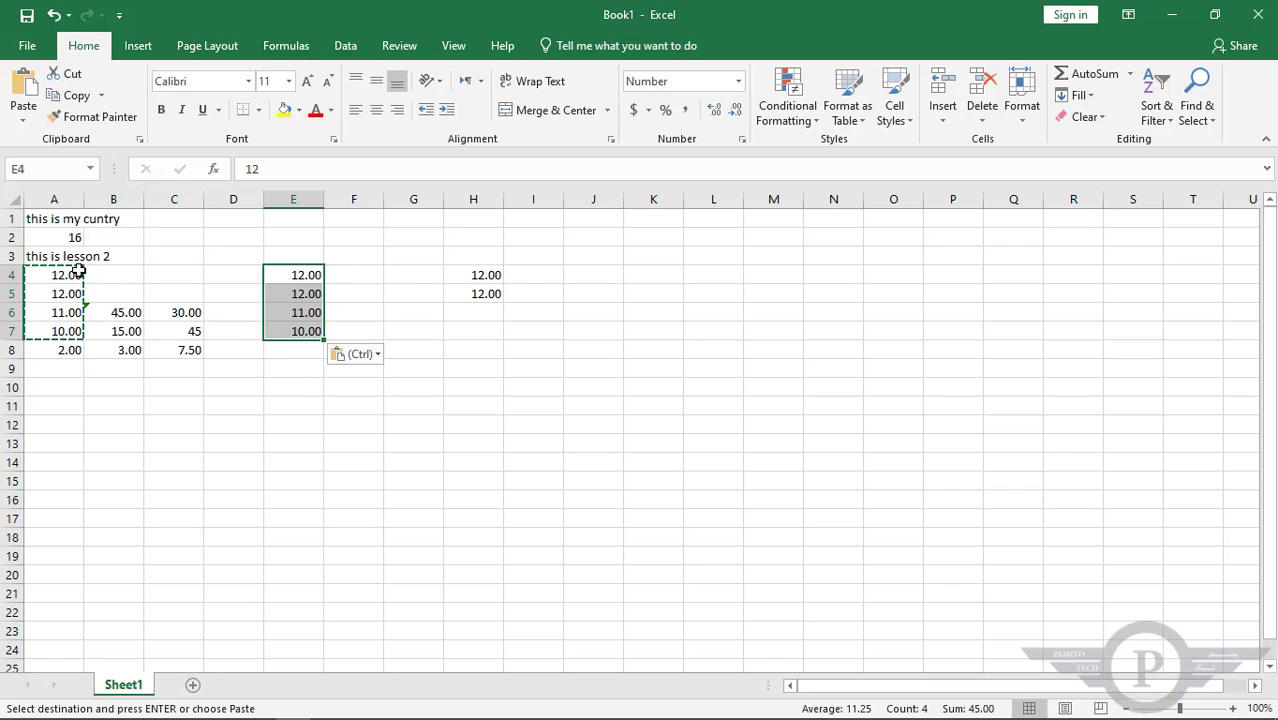
# Cut the range E4:E7 and paste it into column F starting at cell F3
pyautogui.click(75, 80)
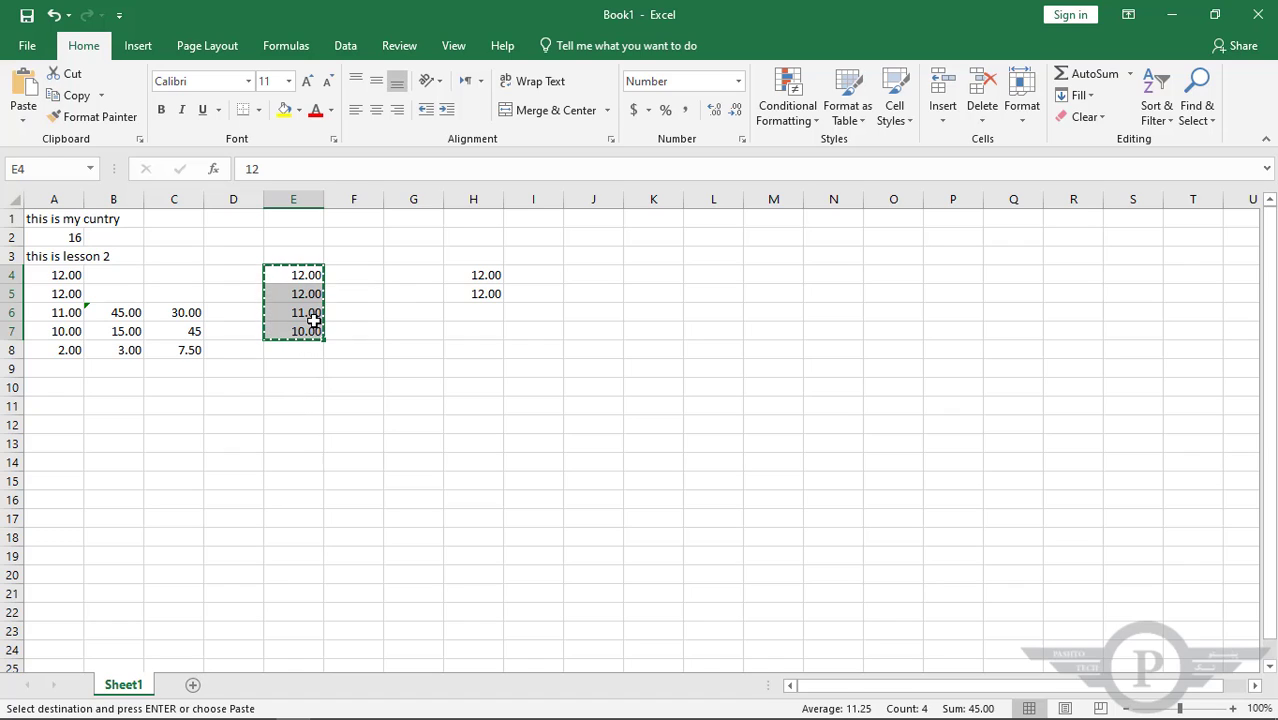
pyautogui.click(370, 275)
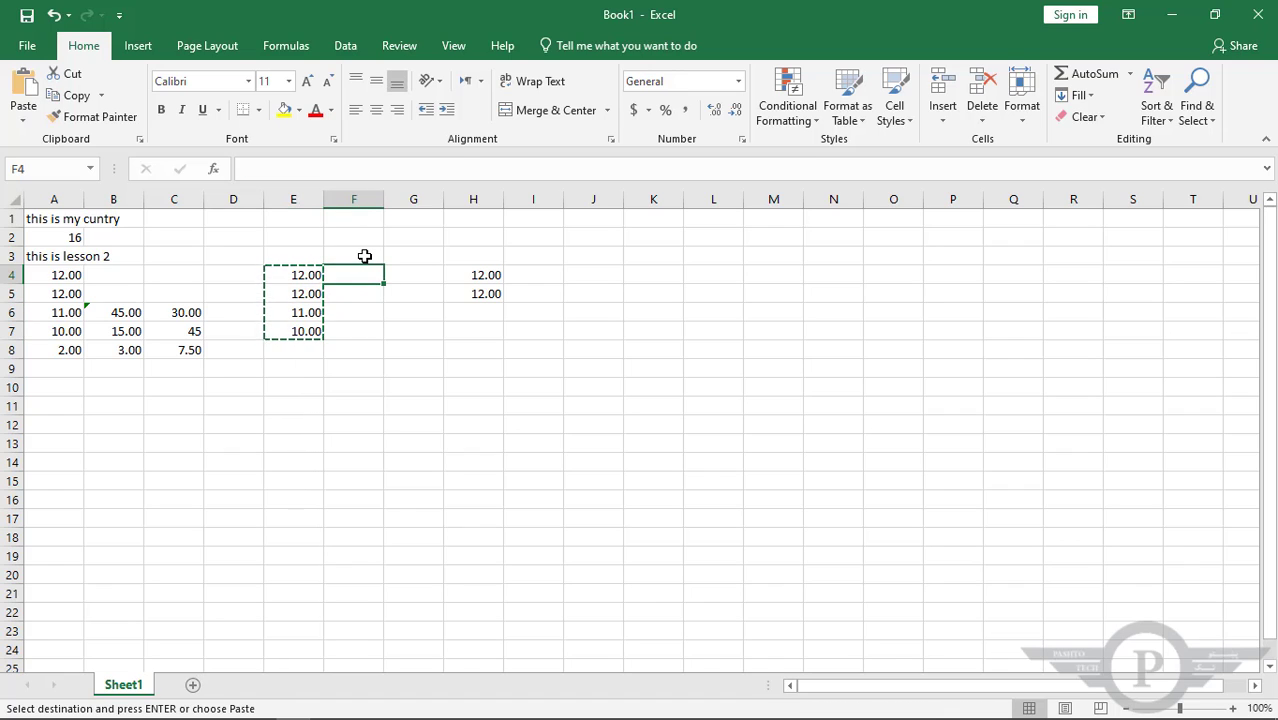
pyautogui.click(366, 258)
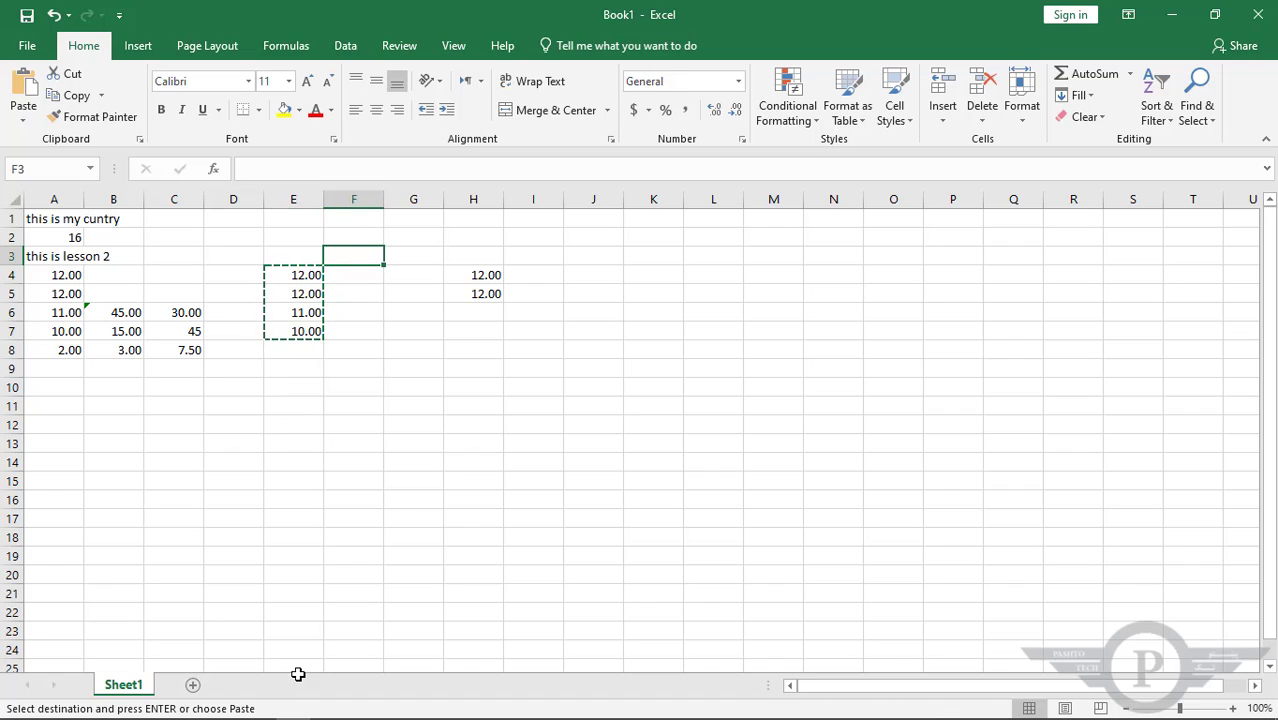
pyautogui.click(24, 95)
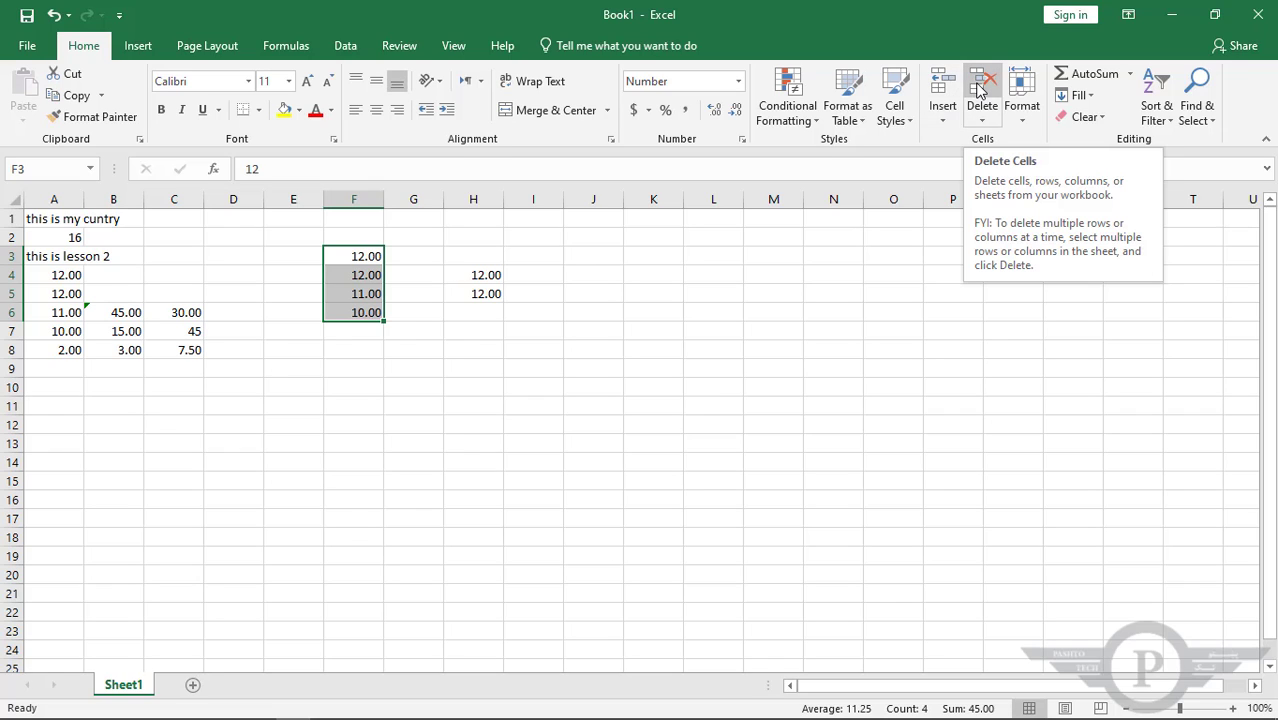
# Delete cell F3 so that the cells below shift up, and enter 45 in cell F9
pyautogui.click(369, 257)
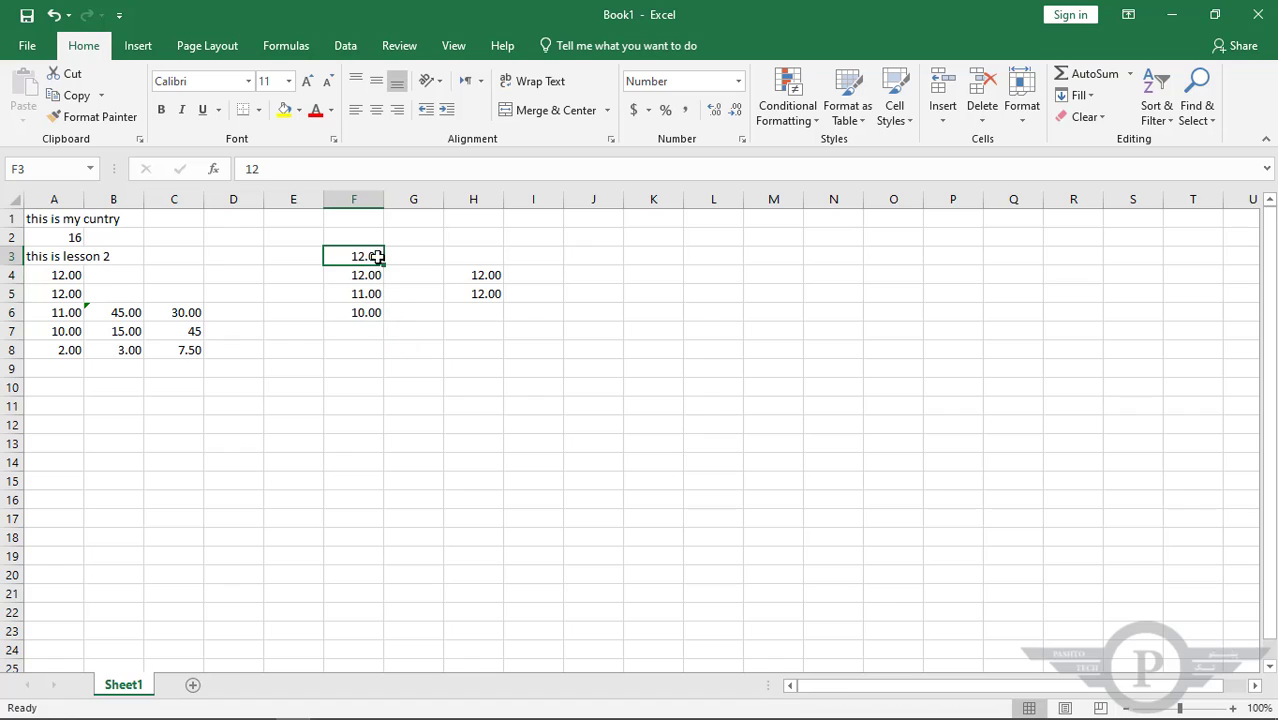
pyautogui.click(979, 86)
pyautogui.click(362, 368)
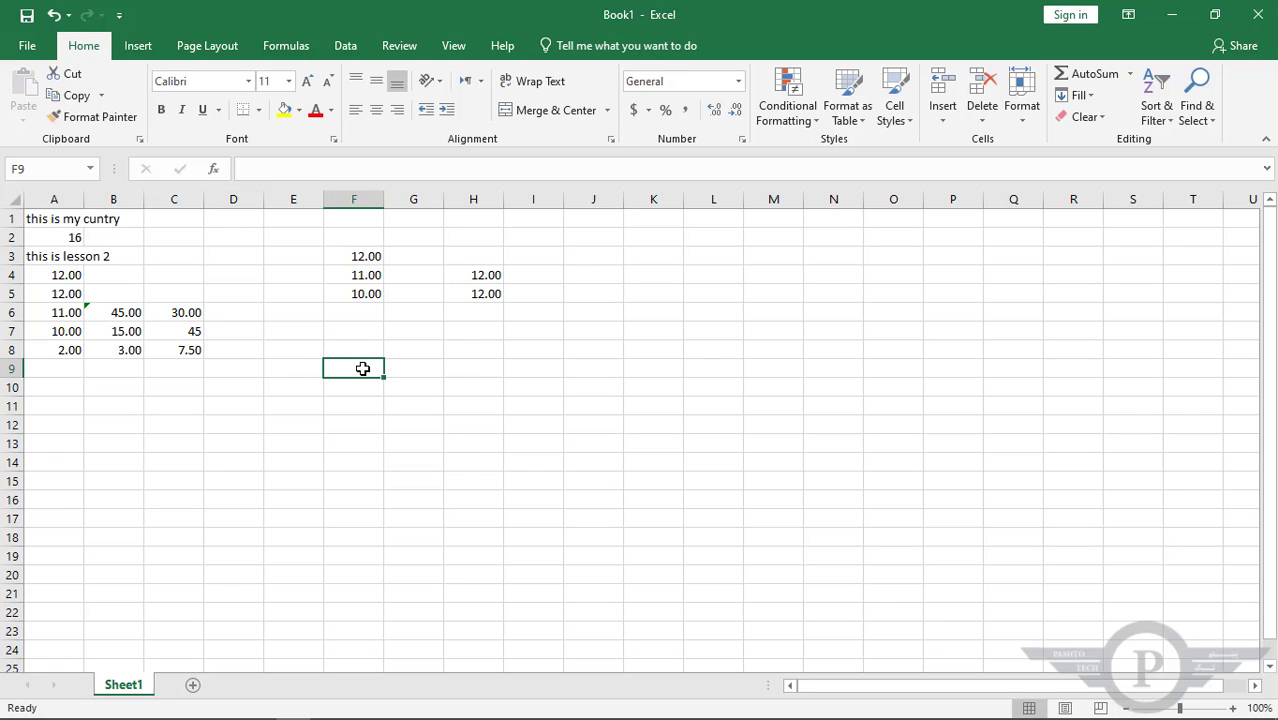
pyautogui.write('45')
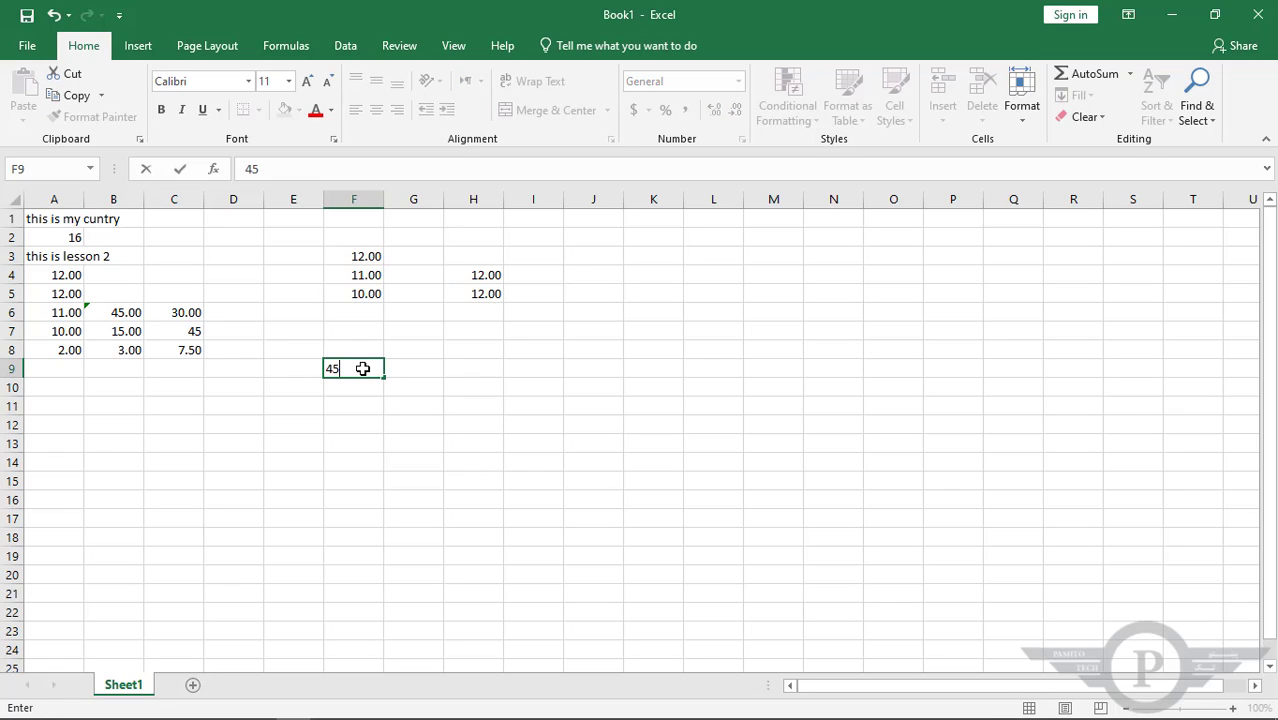
pyautogui.click(369, 365)
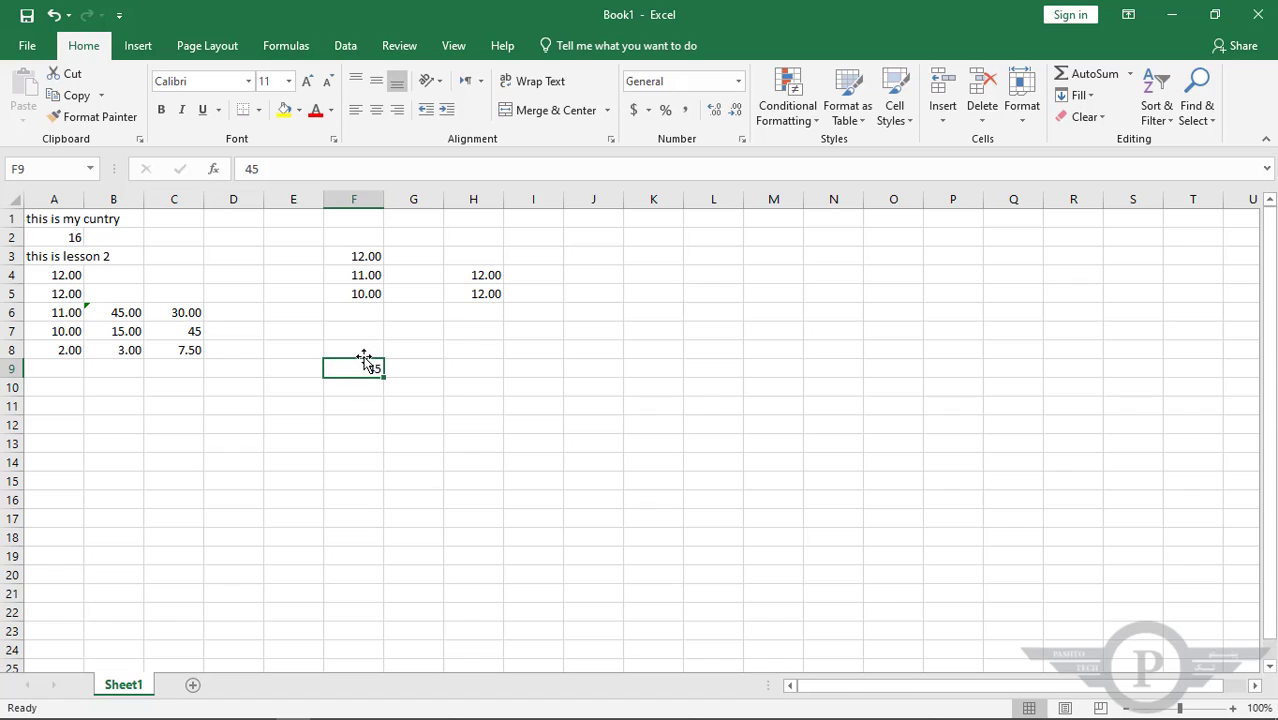
# Delete cell F5, shifting the cells below it in column F up
pyautogui.moveTo(366, 312); pyautogui.dragTo(377, 353)
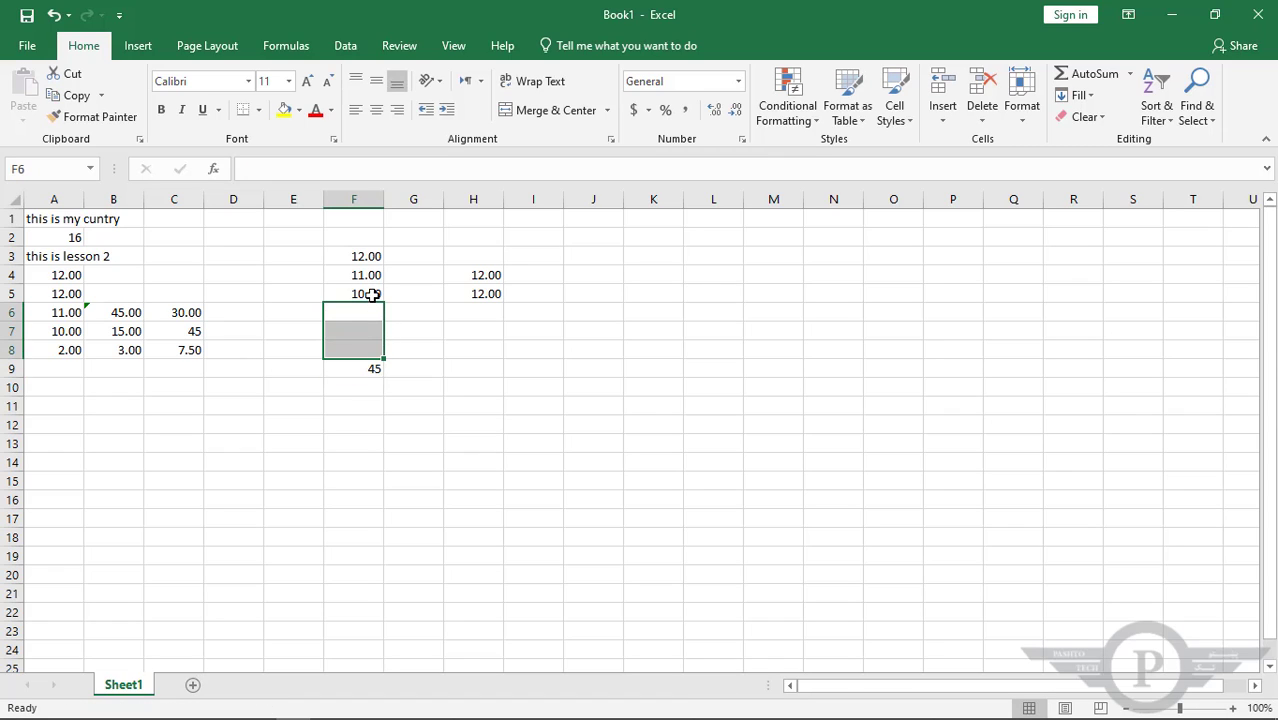
pyautogui.click(372, 295)
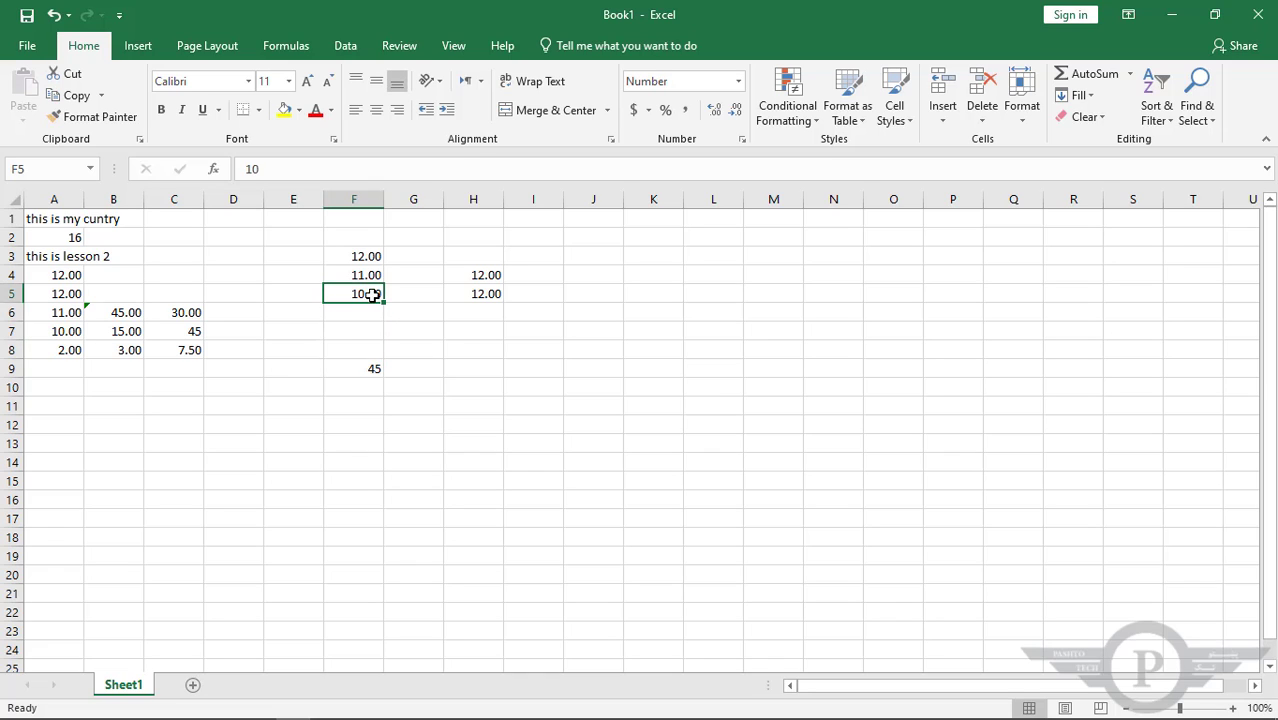
pyautogui.click(985, 90)
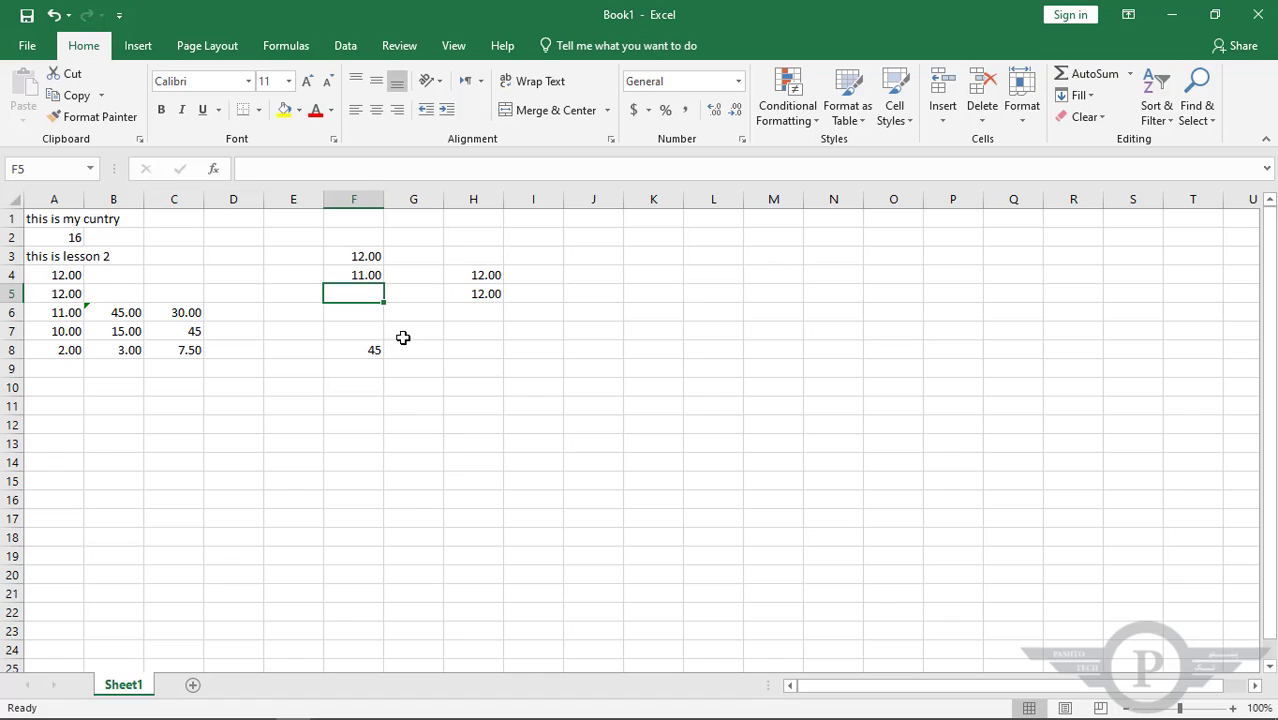
pyautogui.moveTo(348, 292); pyautogui.dragTo(346, 324)
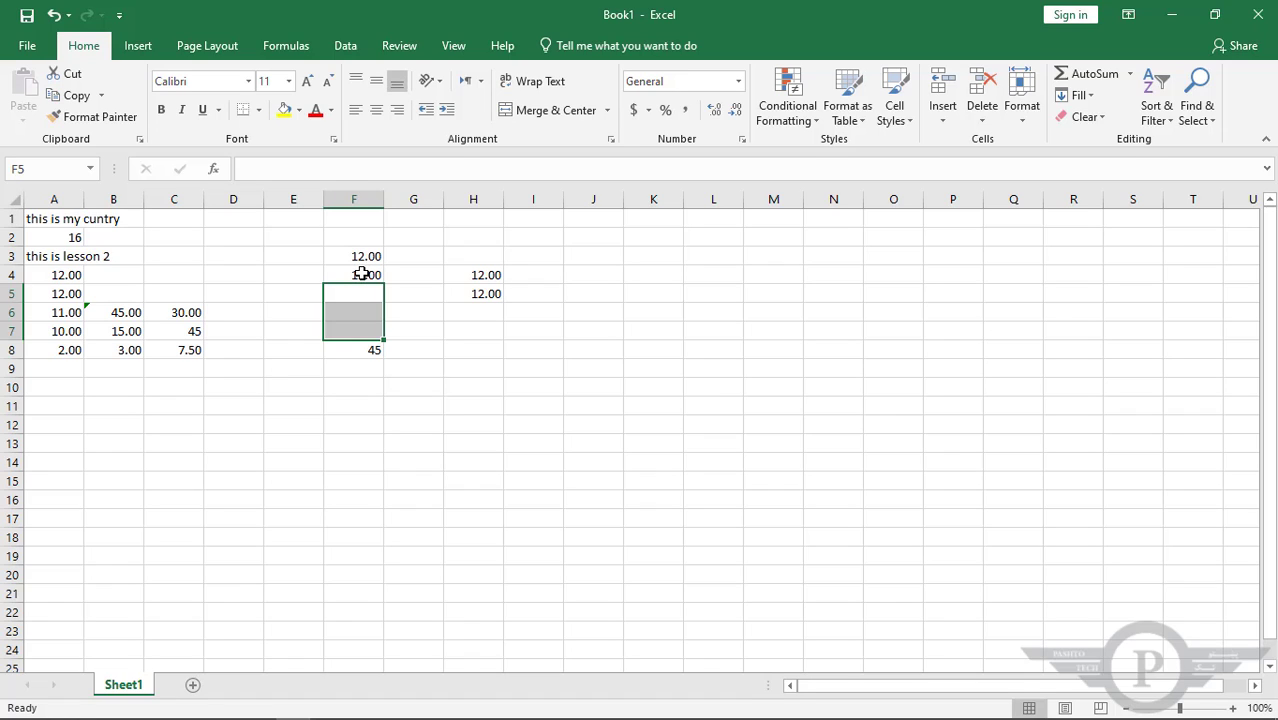
# Clear the contents of cell F4 without removing the cell itself
pyautogui.click(361, 273)
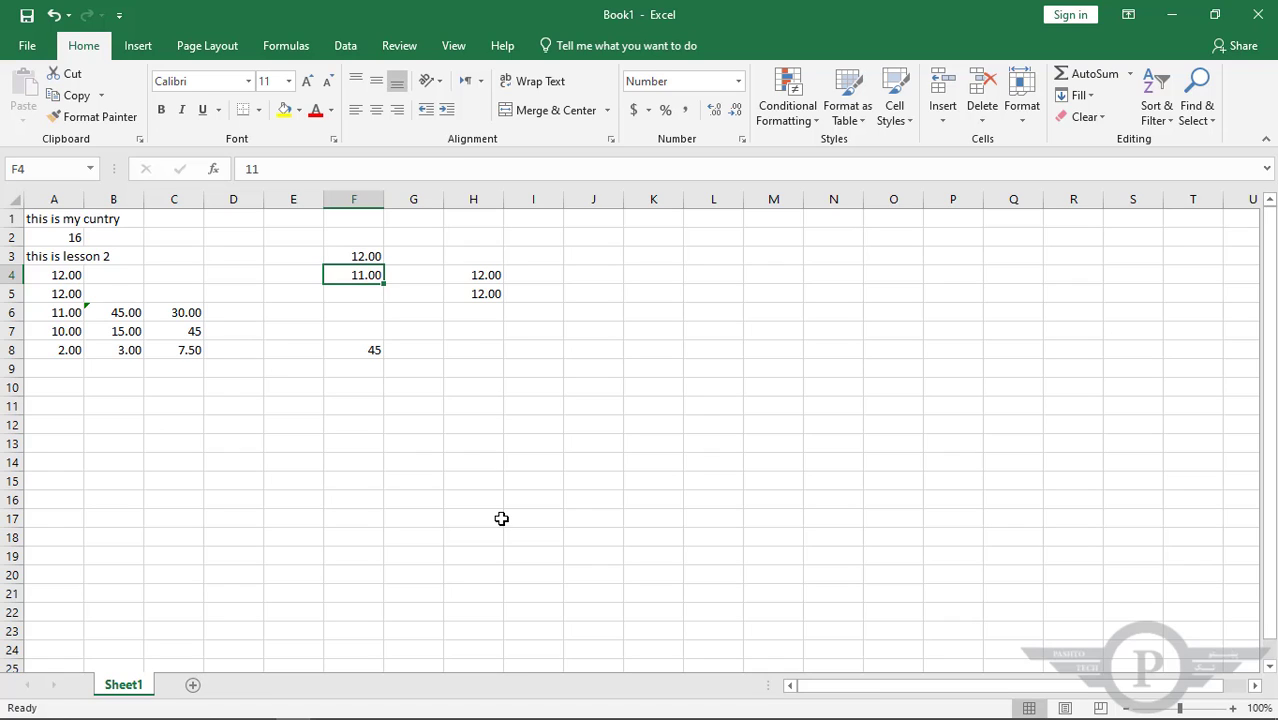
pyautogui.press('BackSpace')
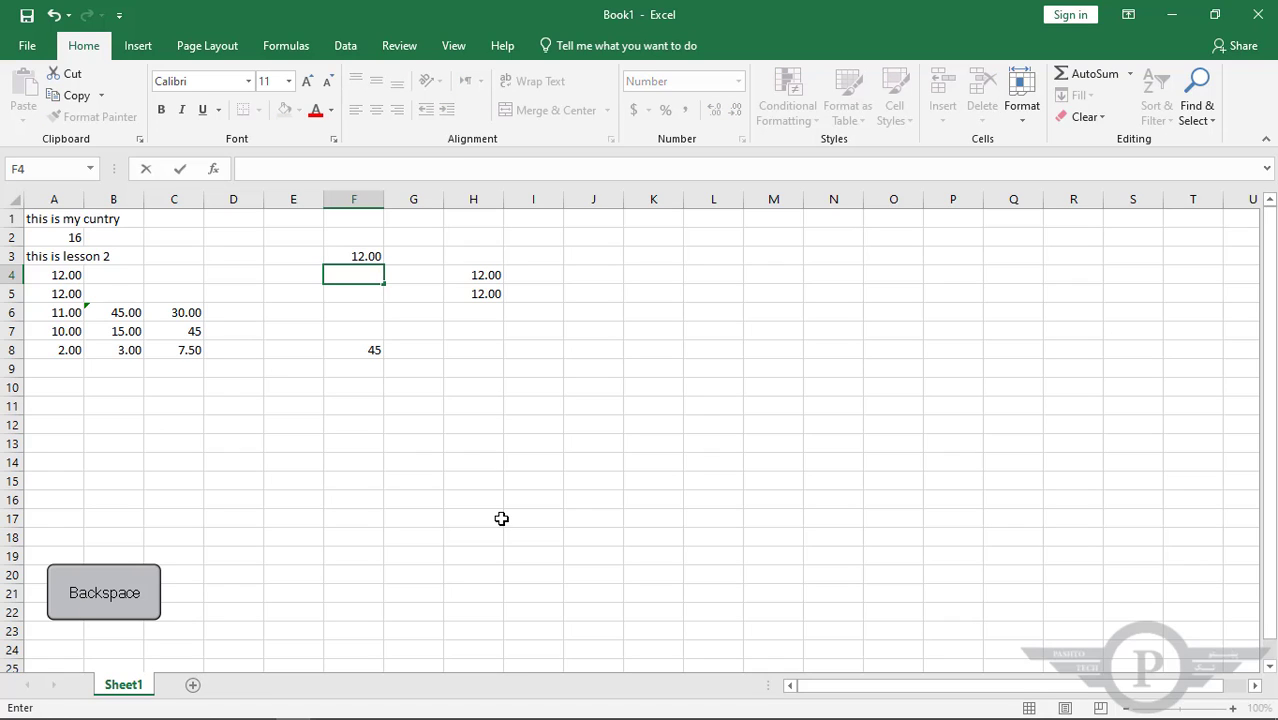
pyautogui.click(357, 314)
pyautogui.click(356, 273)
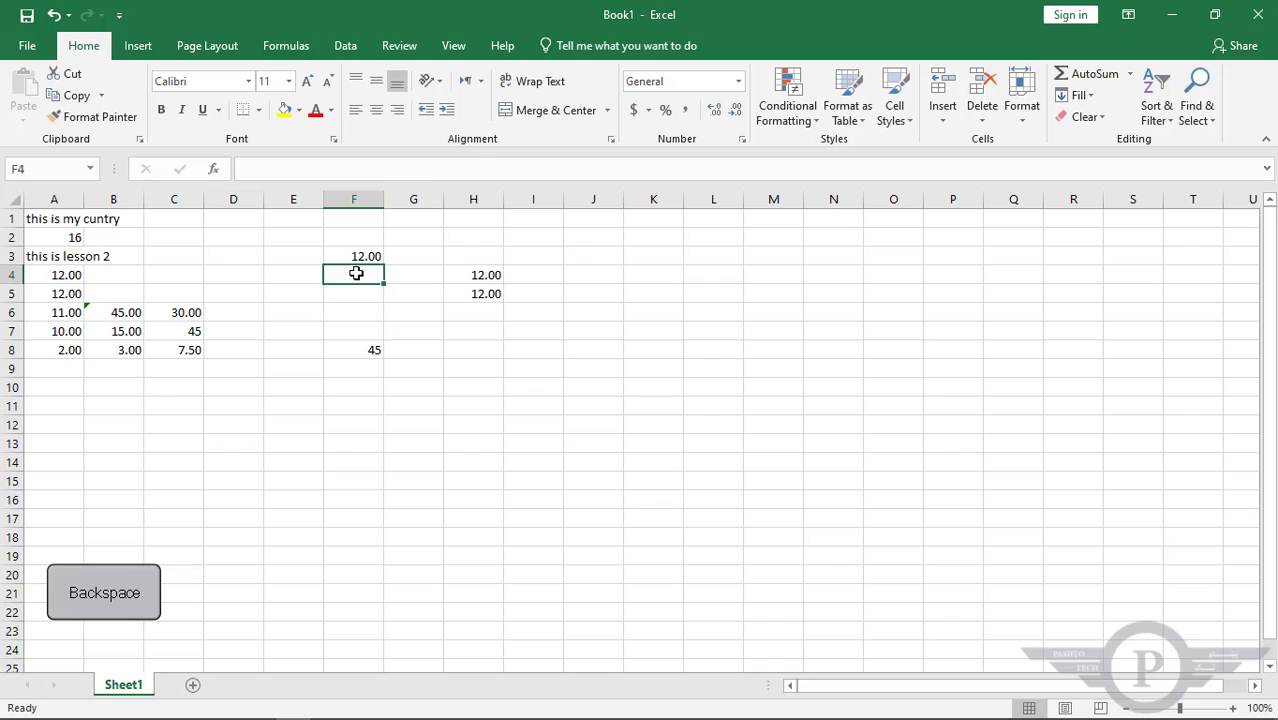
pyautogui.moveTo(356, 273); pyautogui.dragTo(358, 322)
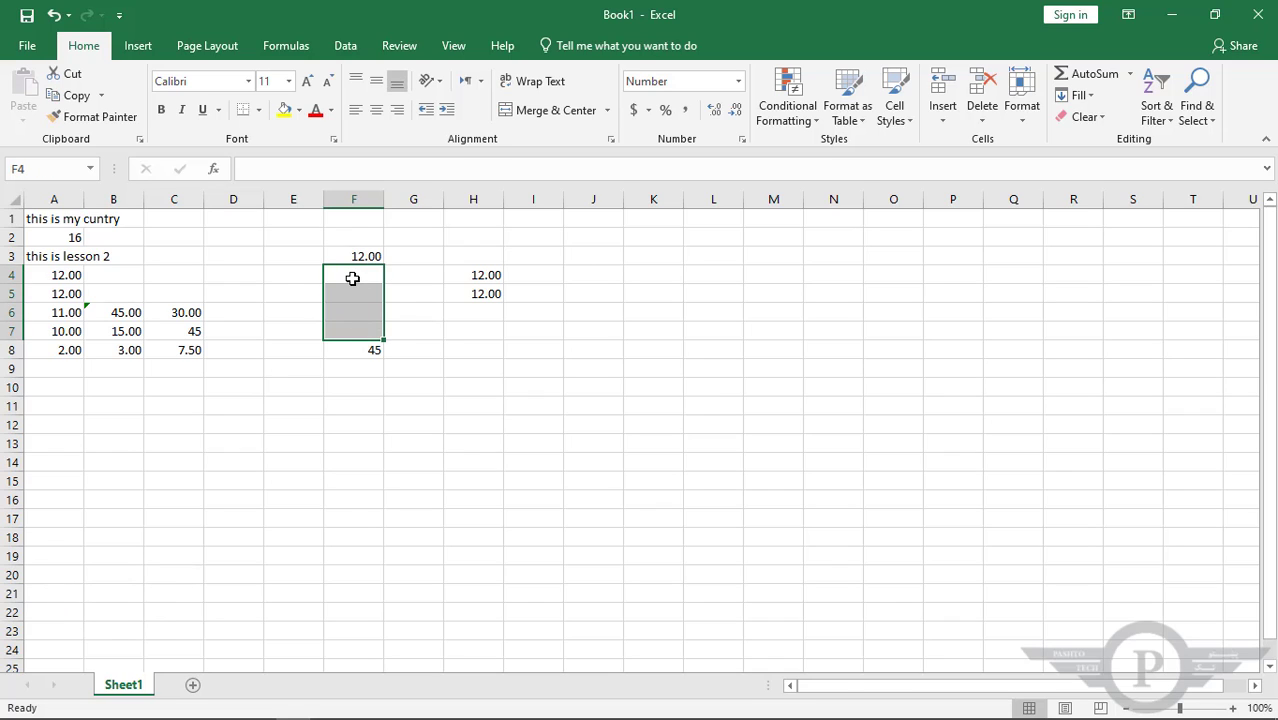
pyautogui.click(352, 278)
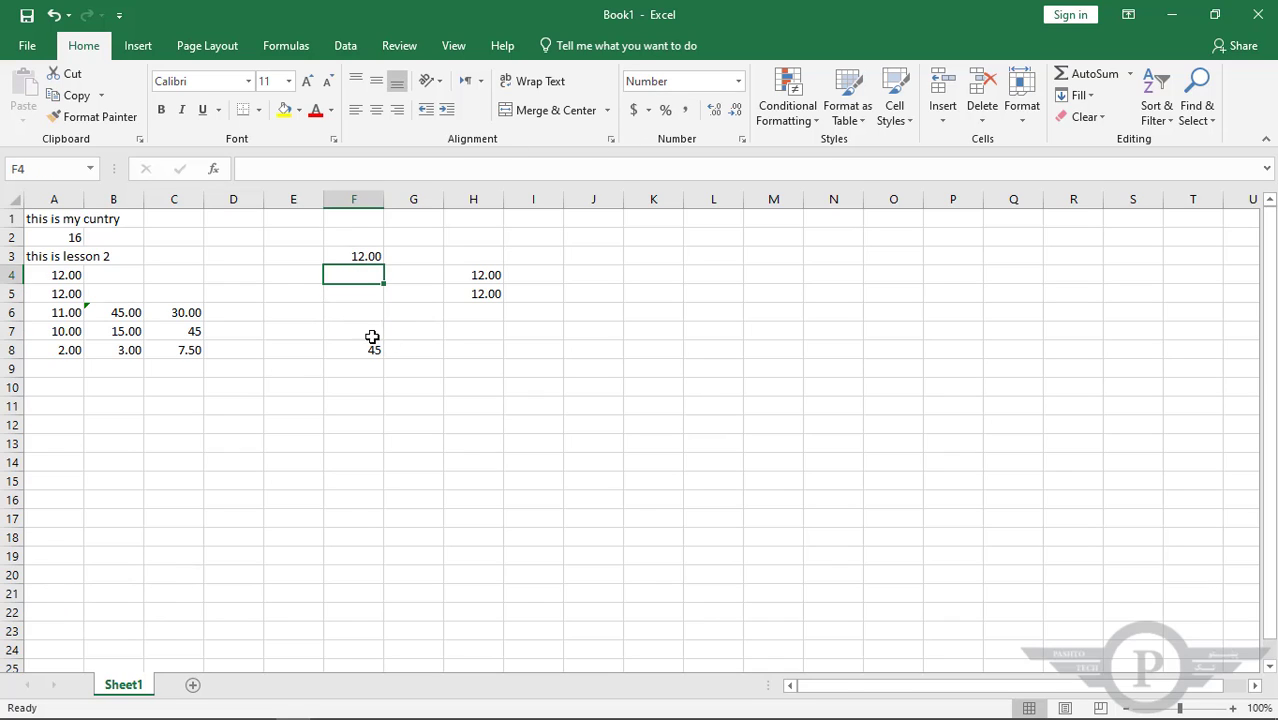
pyautogui.click(365, 294)
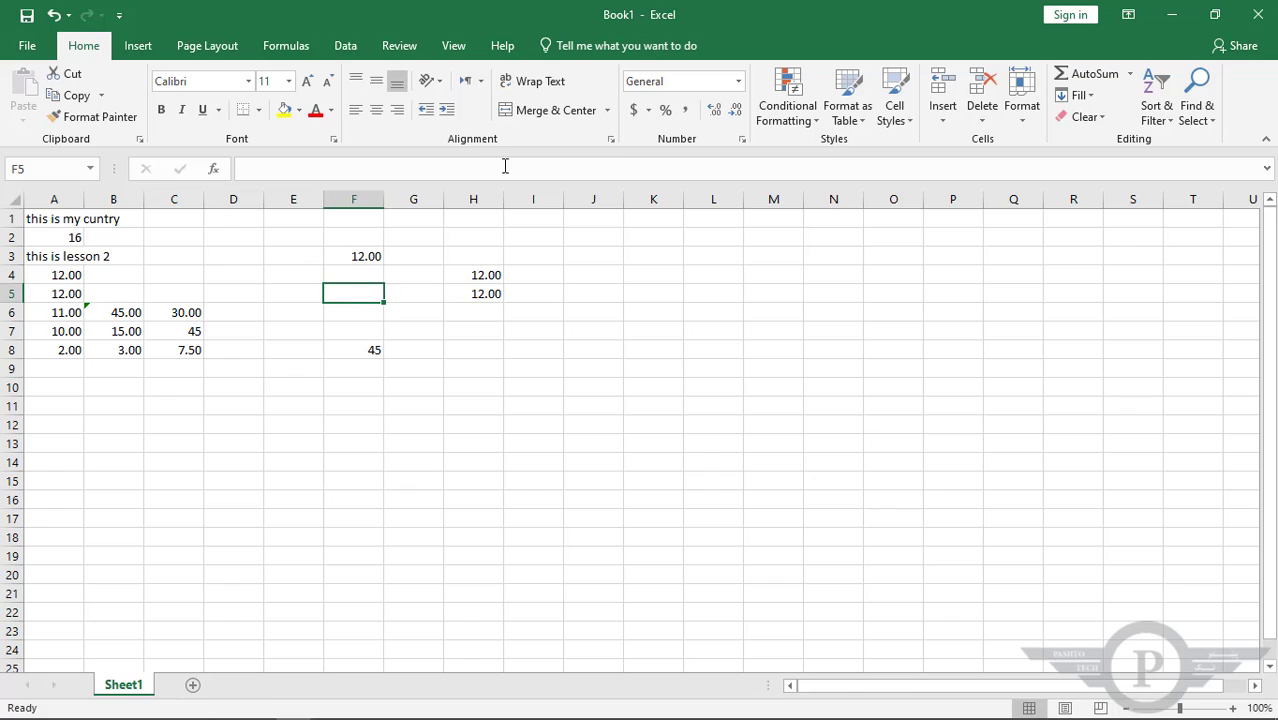
# Enter 11 in cell F4
pyautogui.click(353, 273)
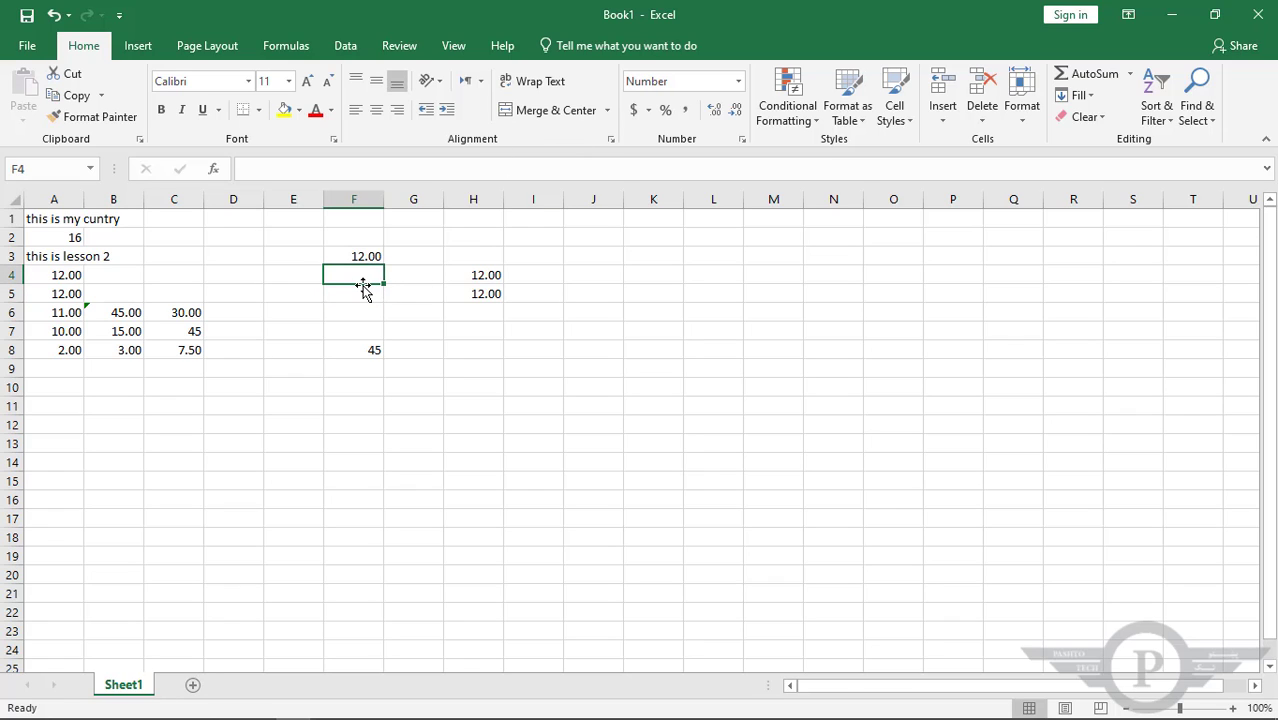
pyautogui.write('11')
pyautogui.press('Return')
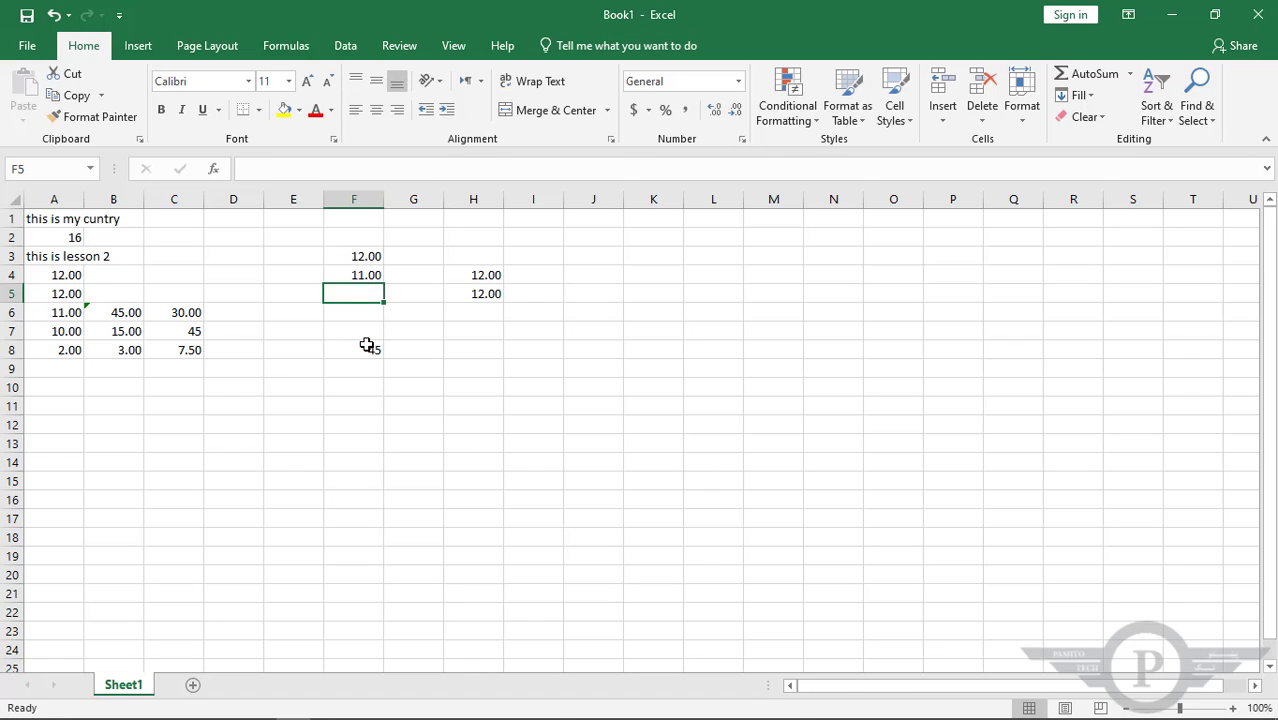
# Delete the cell range F3:F8 so that the cells beside it shift left
pyautogui.moveTo(365, 256); pyautogui.dragTo(365, 350)
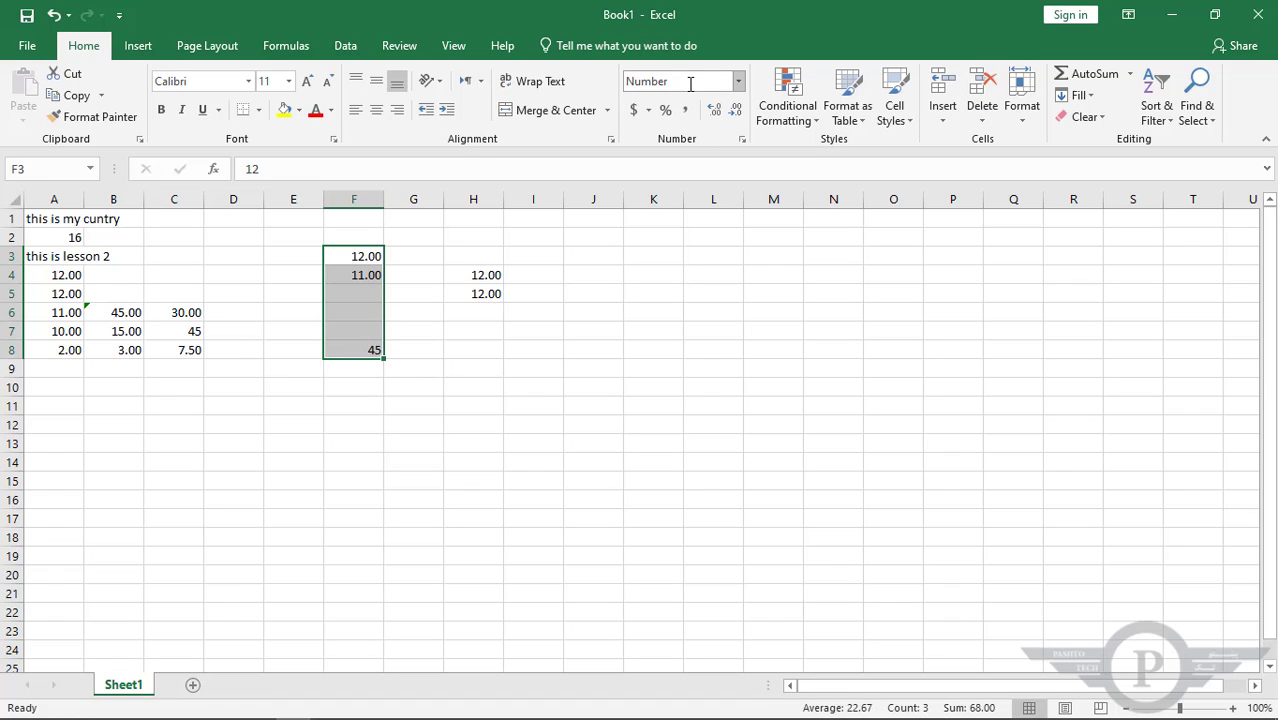
pyautogui.click(982, 88)
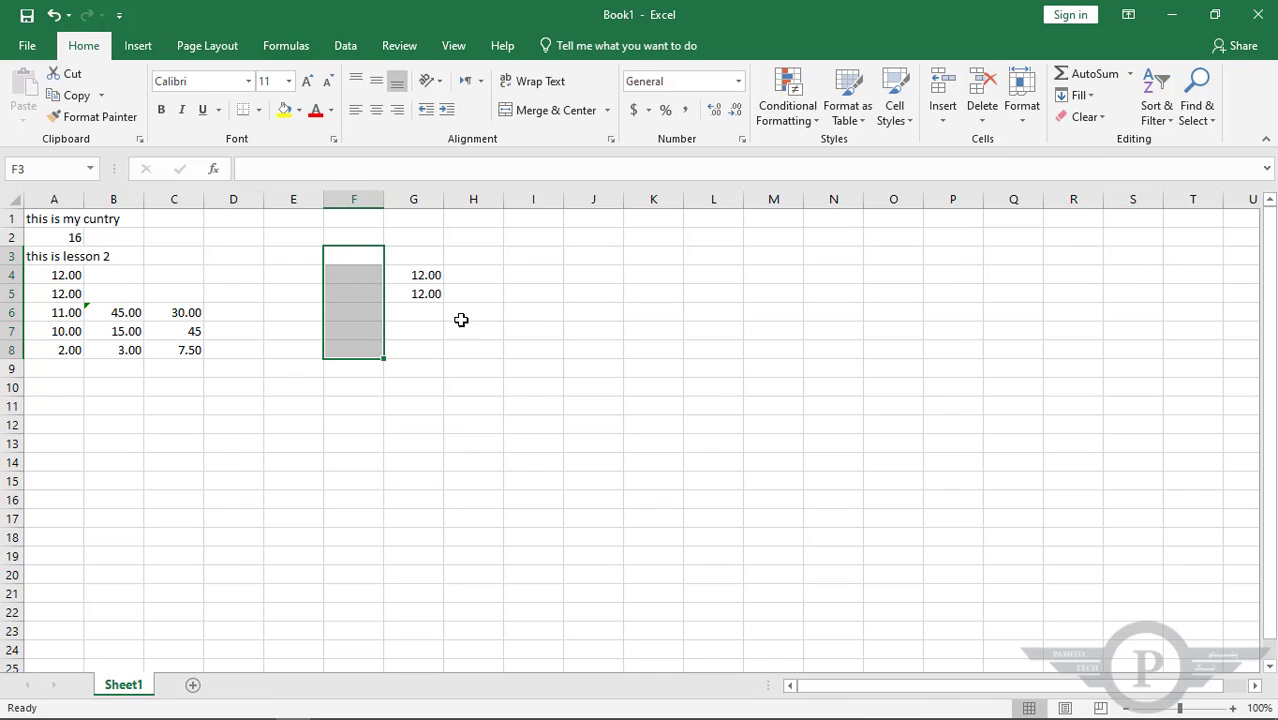
pyautogui.click(354, 249)
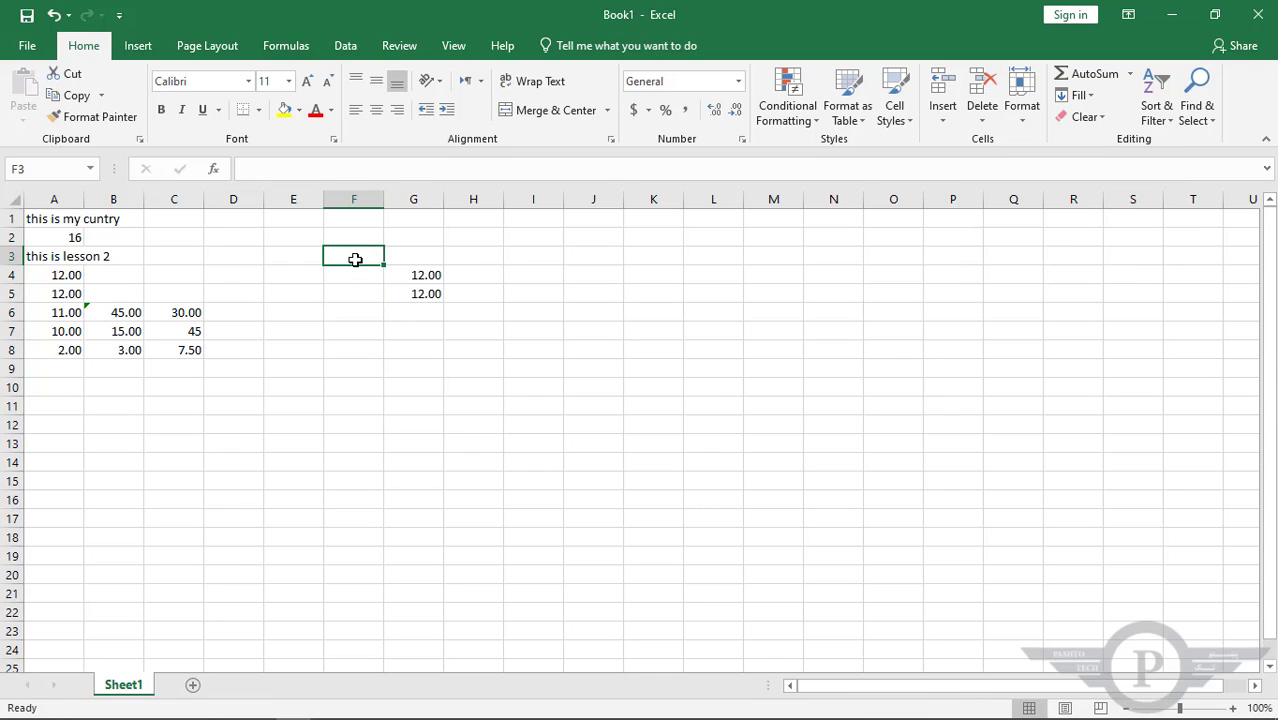
pyautogui.click(359, 278)
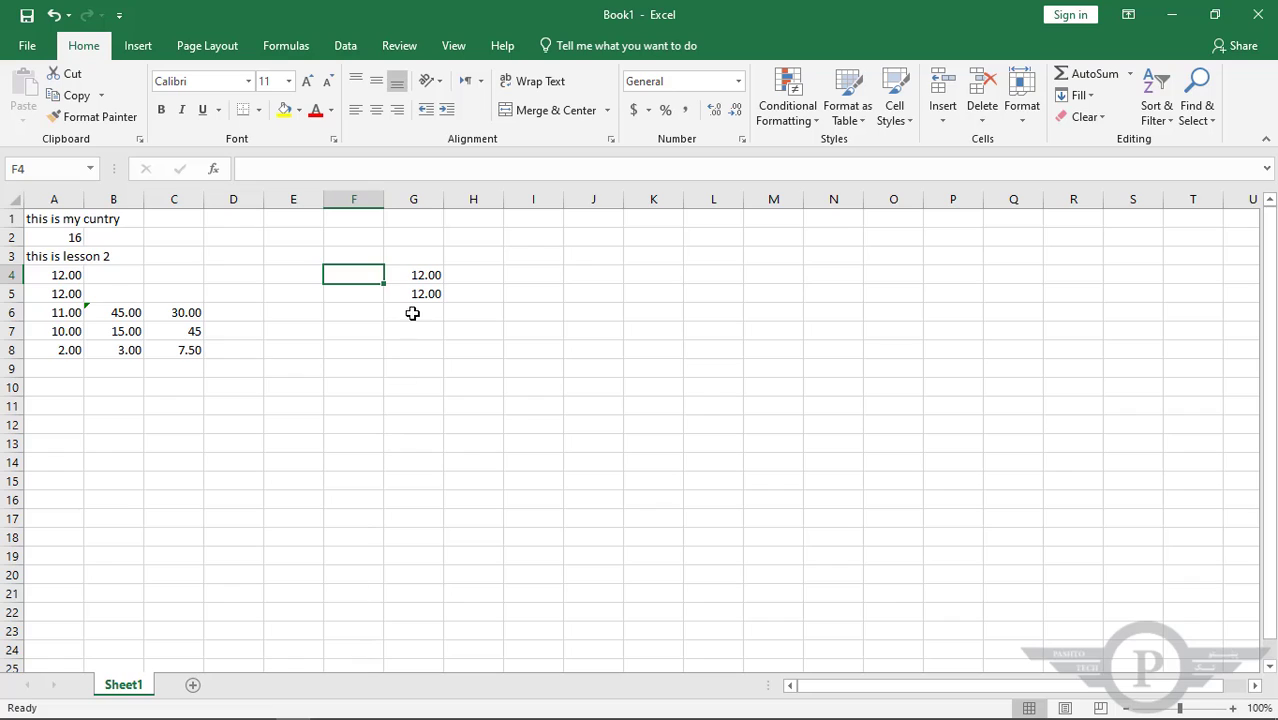
# Add a comment to cell G4 reading "this data is copied from cell A4"
pyautogui.click(409, 273)
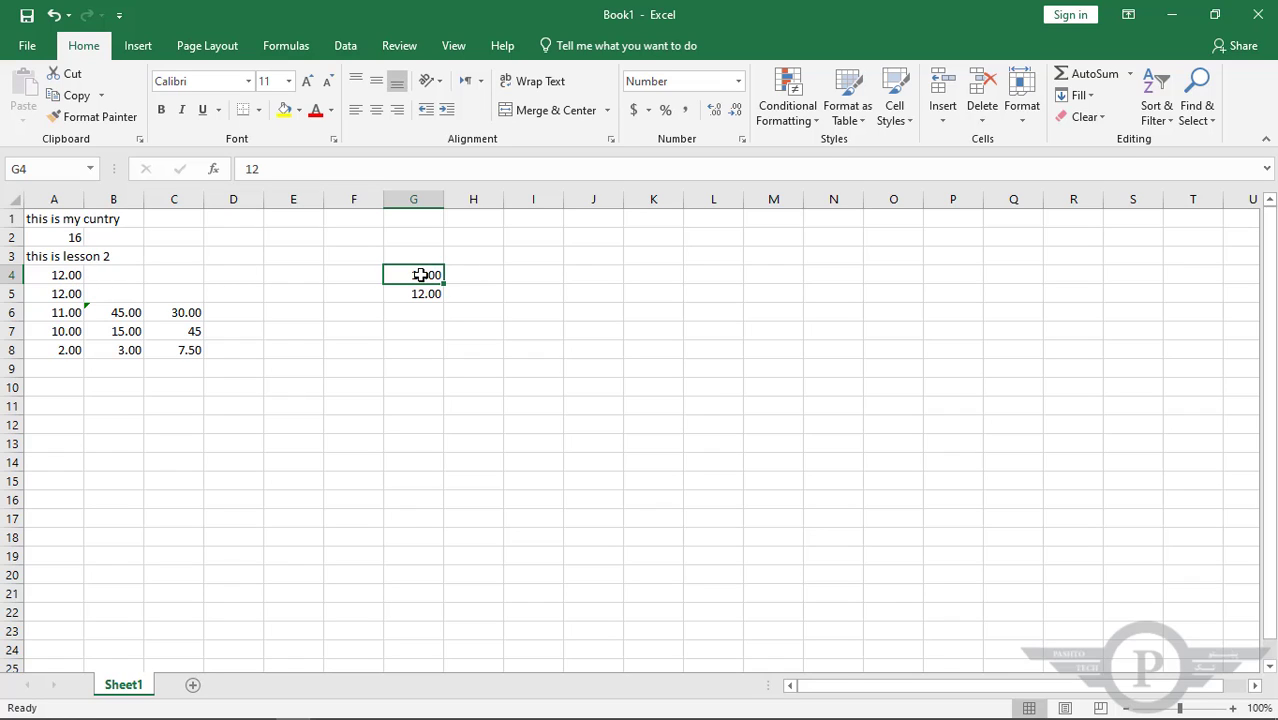
pyautogui.click(49, 274)
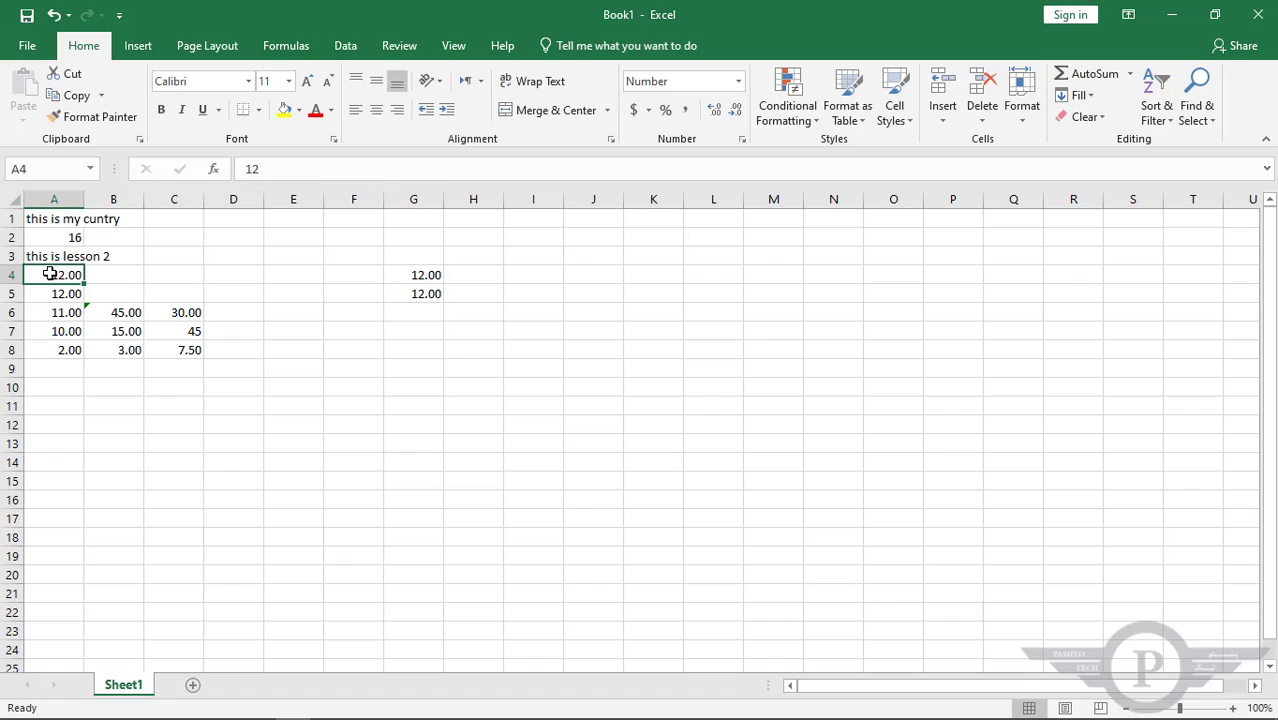
pyautogui.click(424, 276)
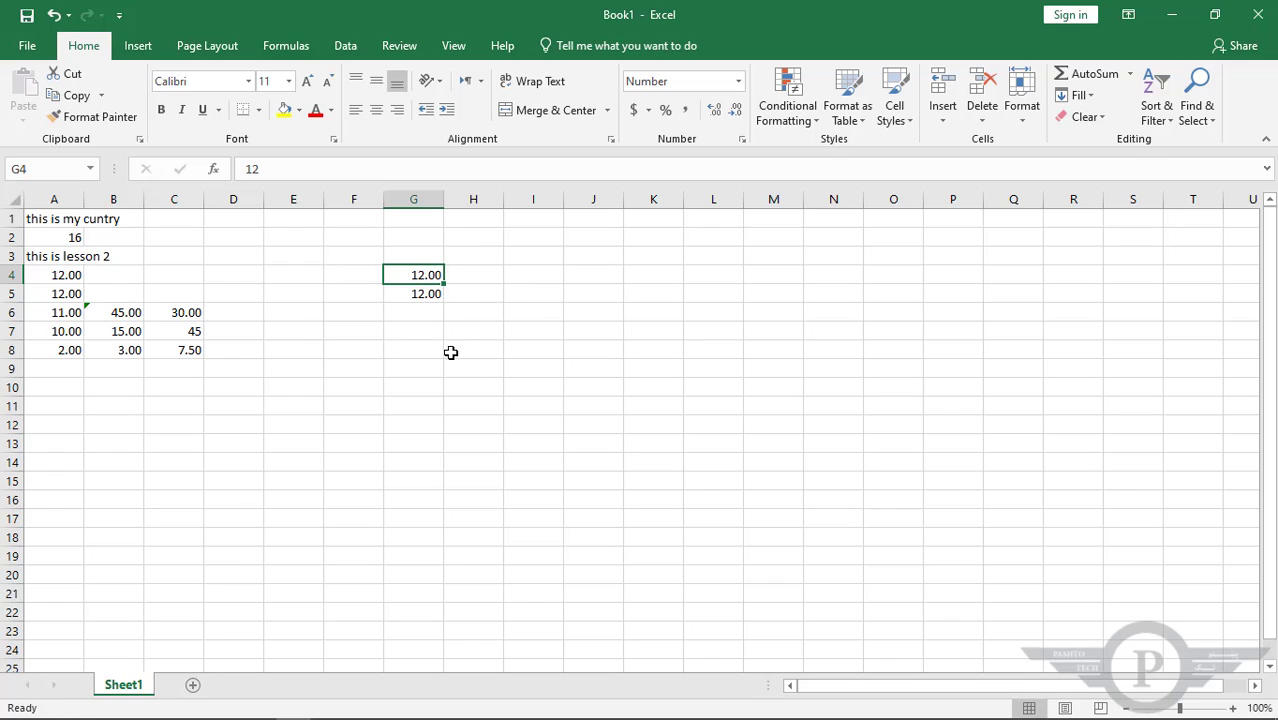
pyautogui.click(400, 50)
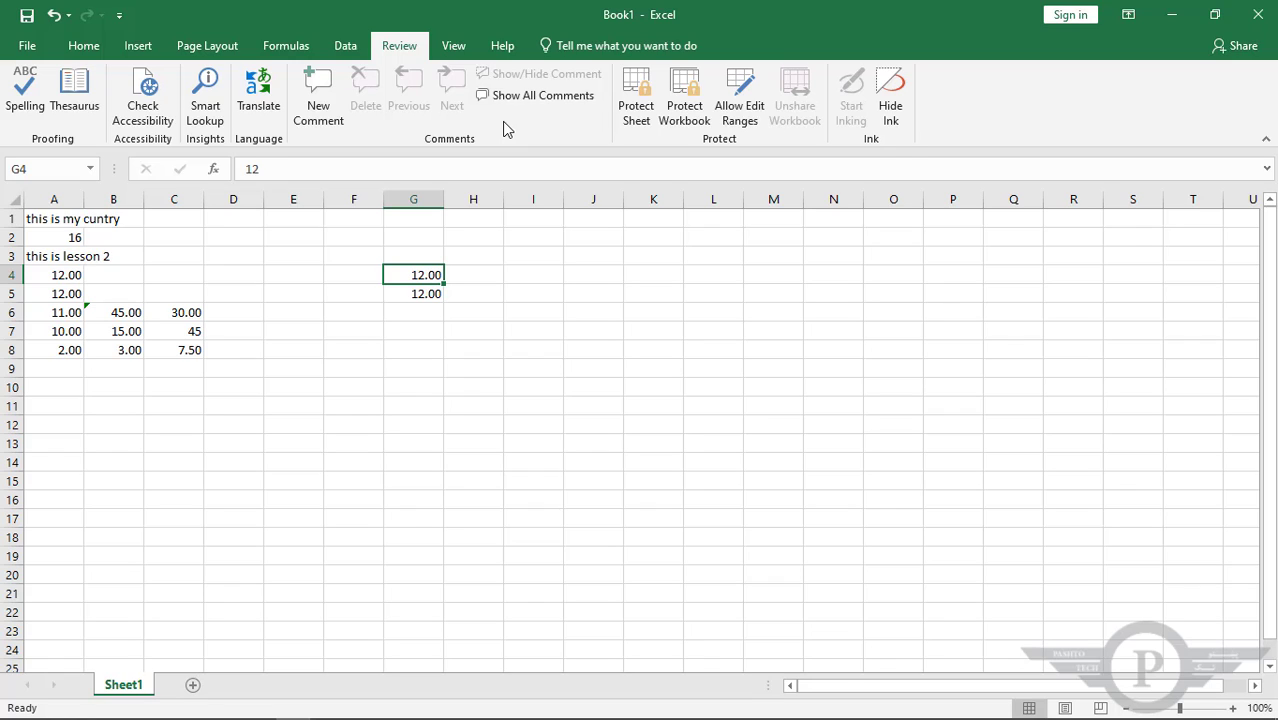
pyautogui.click(330, 104)
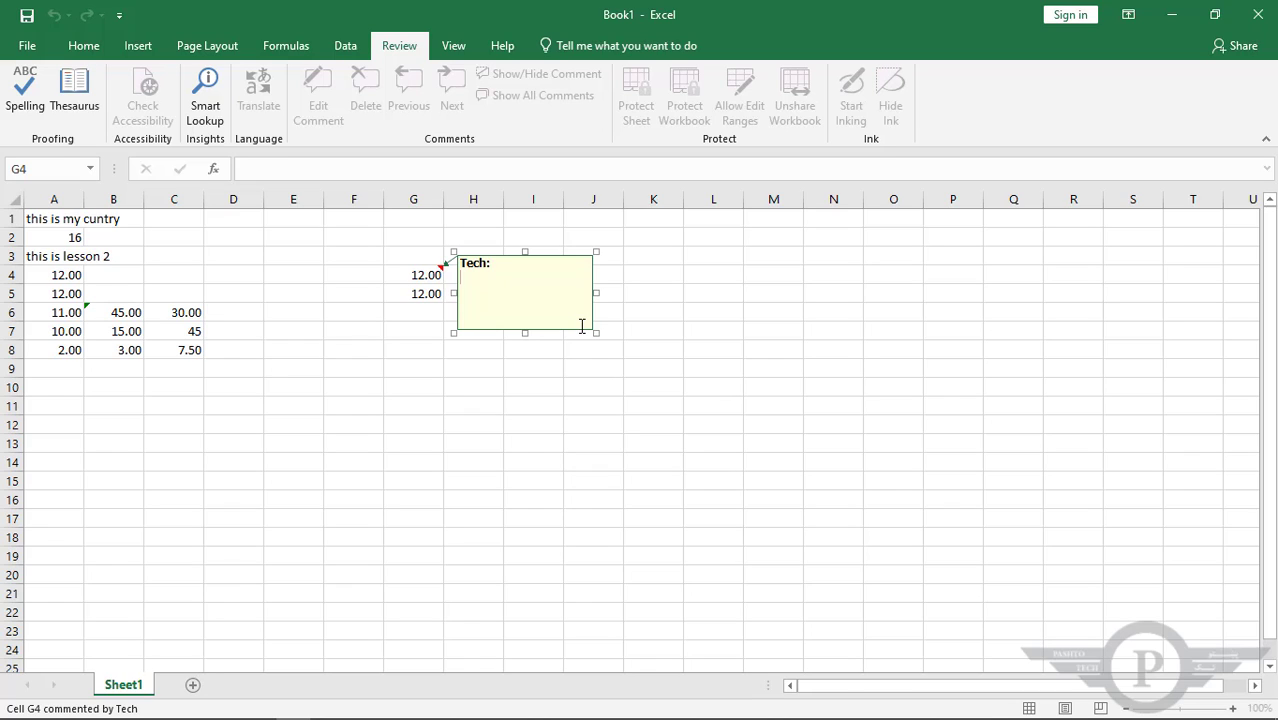
pyautogui.write('this data is copied from cell A4')
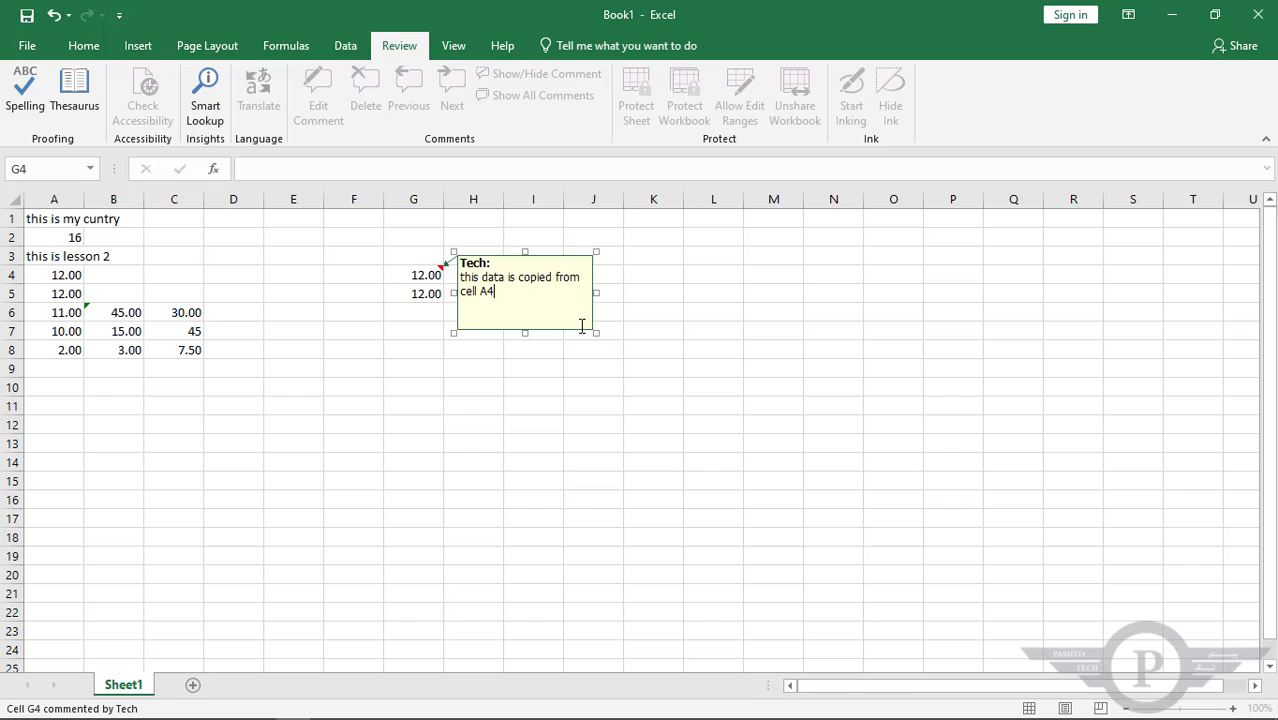
pyautogui.click(583, 400)
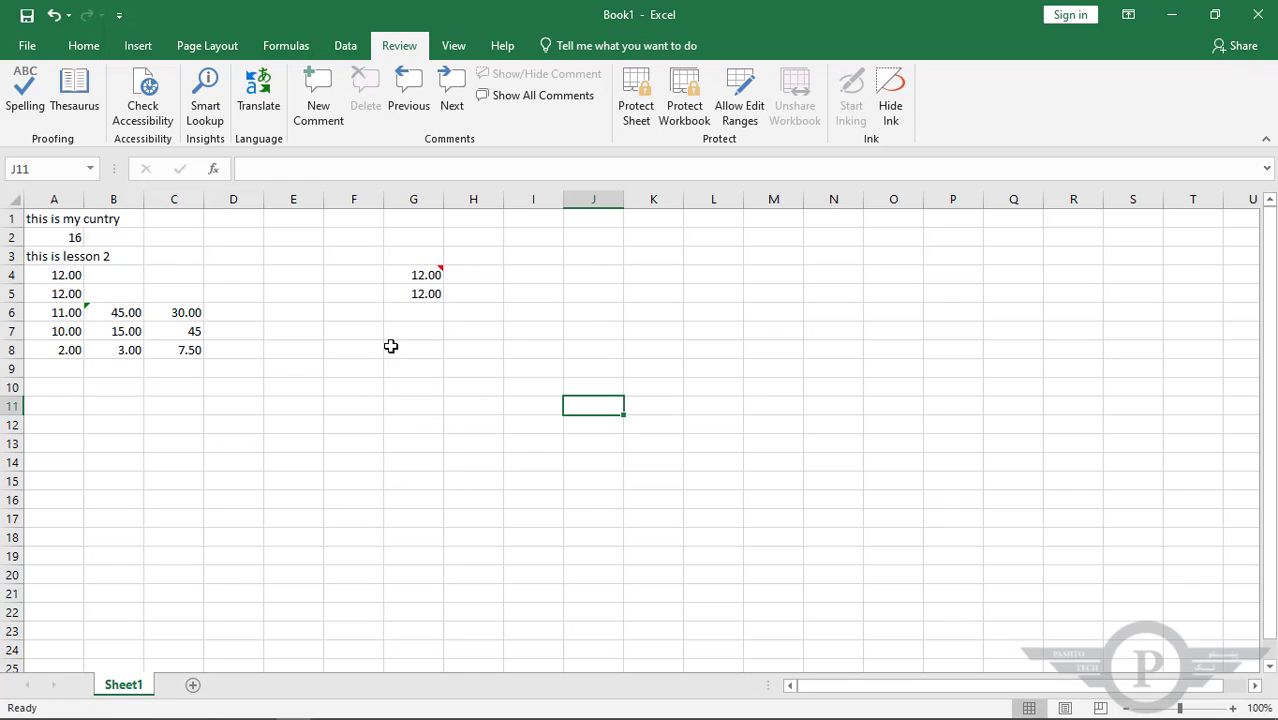
# View the comment on cell G4 and delete it
pyautogui.moveTo(399, 275)
pyautogui.click(425, 292)
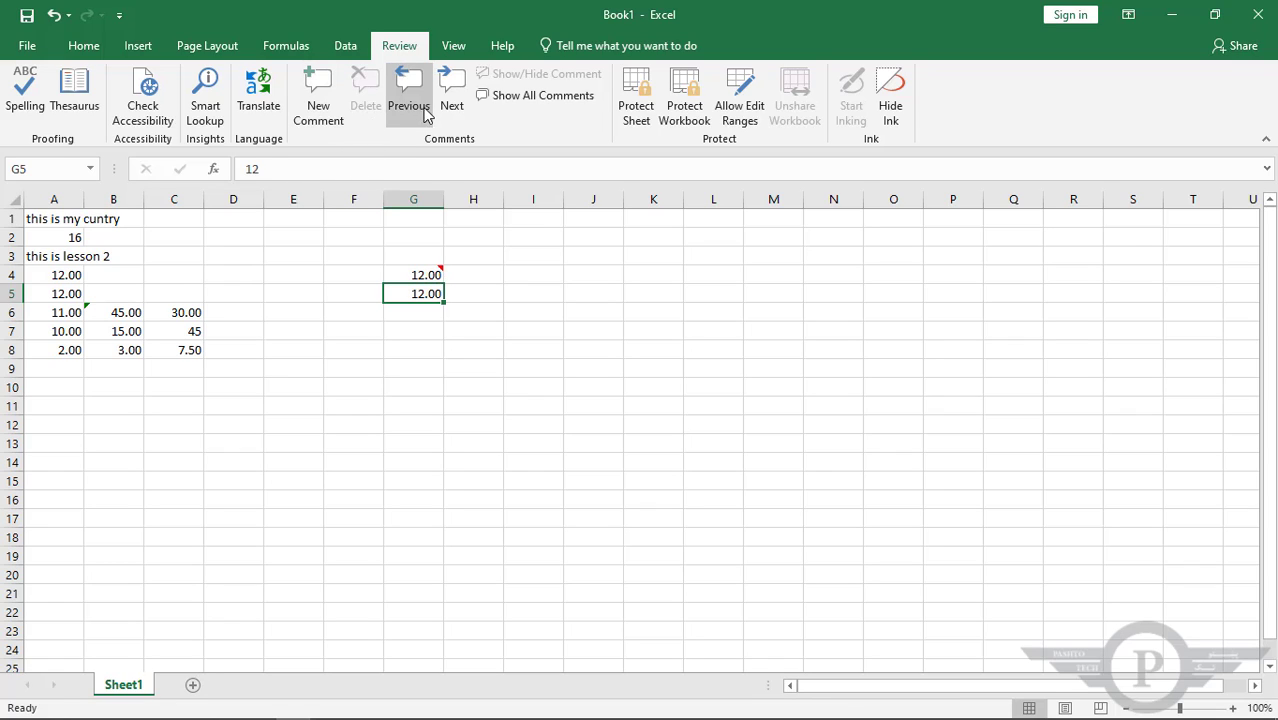
pyautogui.moveTo(420, 276)
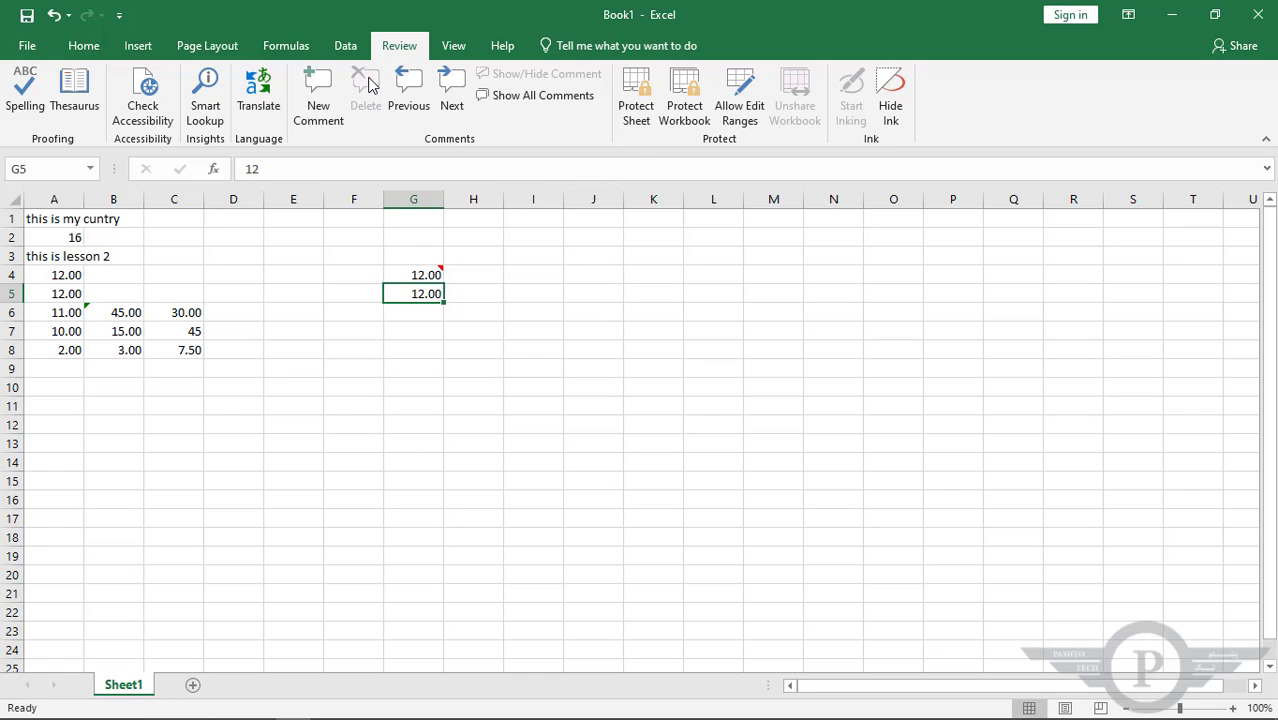
pyautogui.click(411, 277)
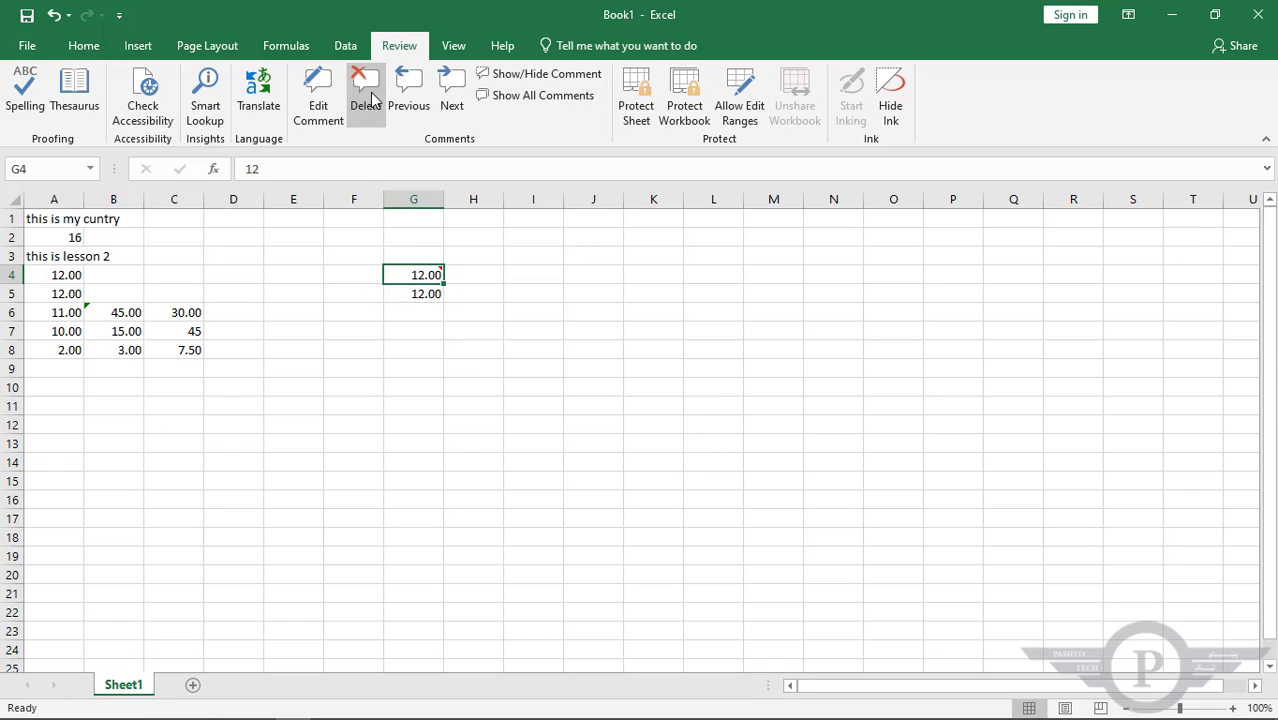
pyautogui.moveTo(438, 272)
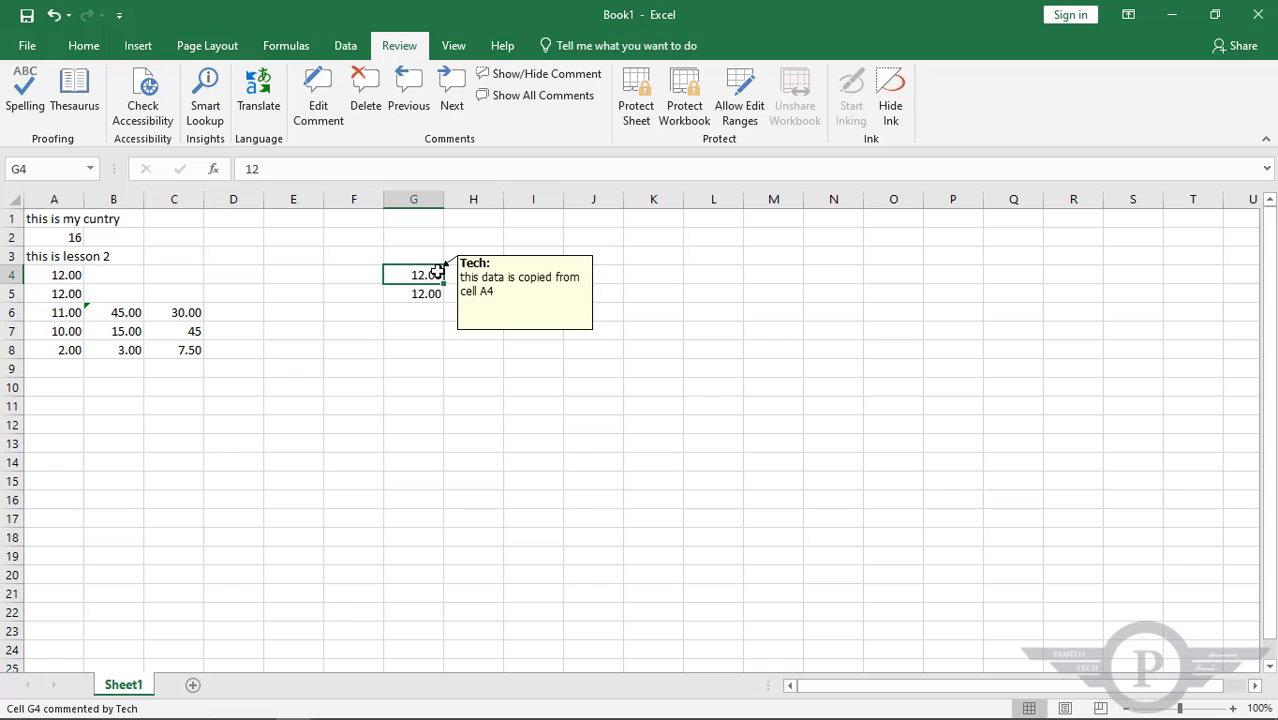
pyautogui.click(368, 92)
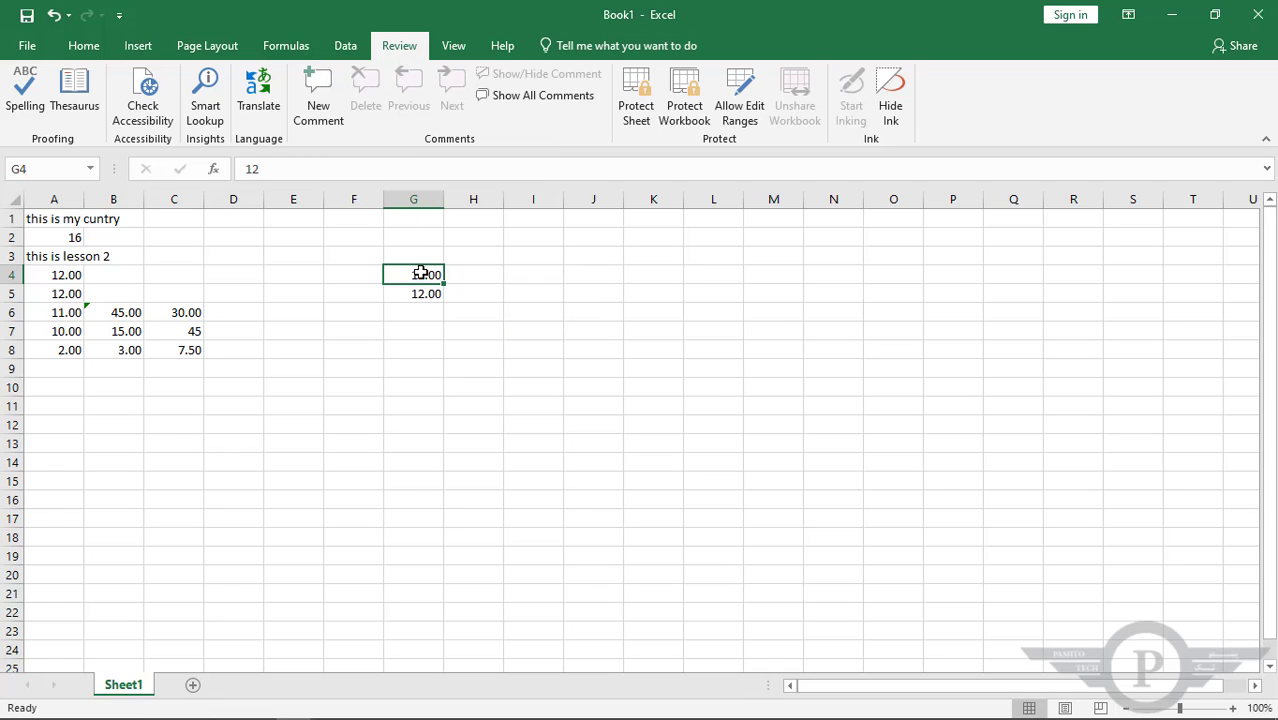